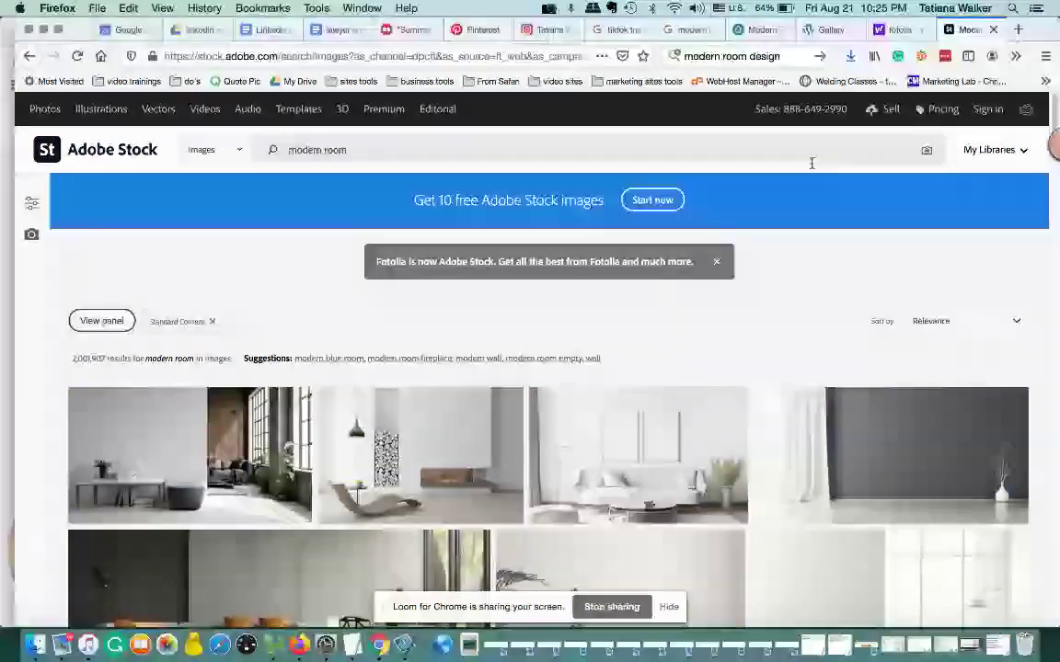
Check the Fotolia web search results in the other tab and return to the Adobe Stock results for modern room.
scroll(801, 205, "down", 2)
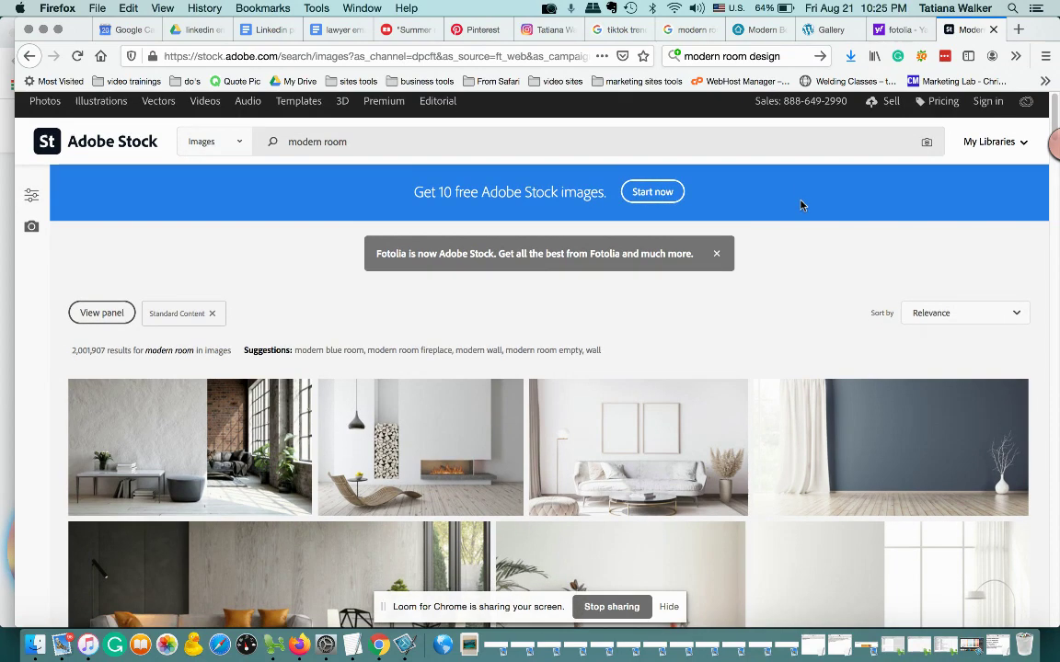
scroll(800, 205, "down", 1)
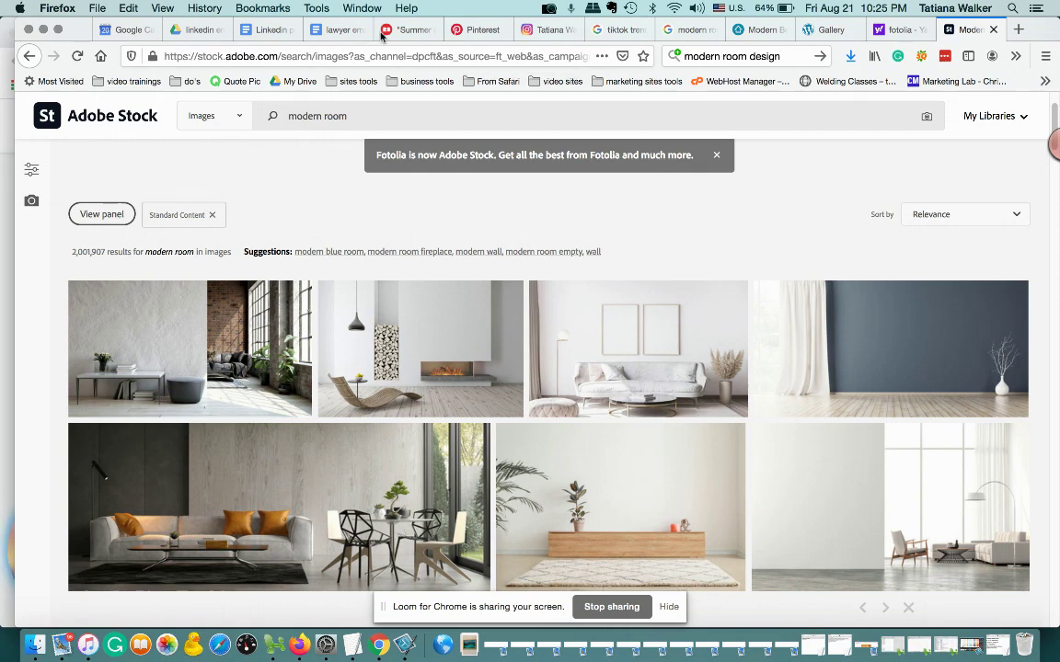
left_click(891, 33)
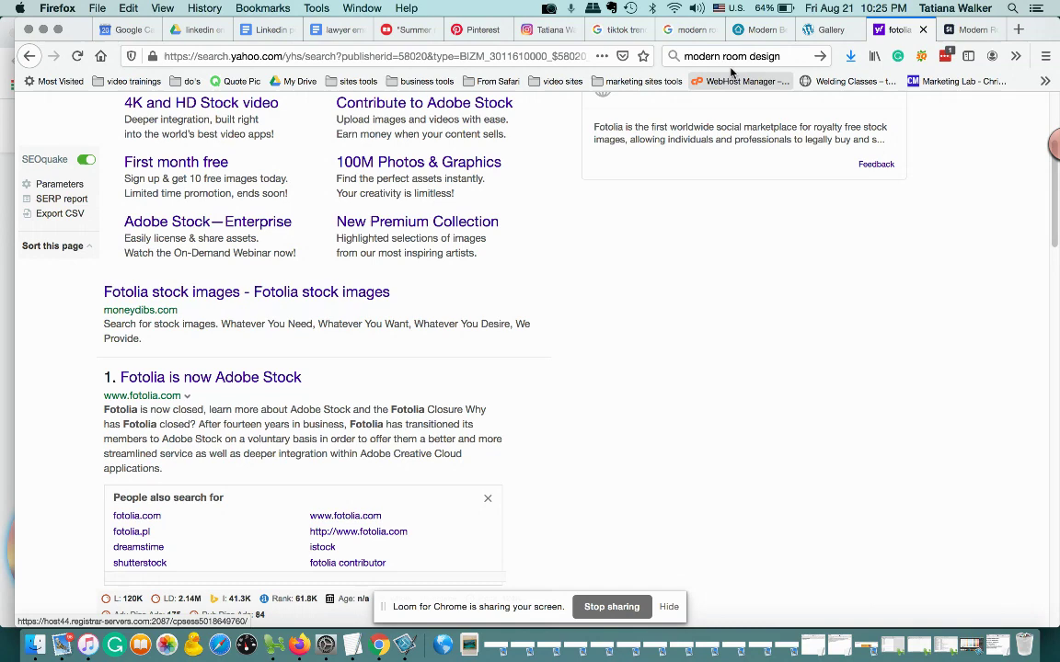
left_click(970, 31)
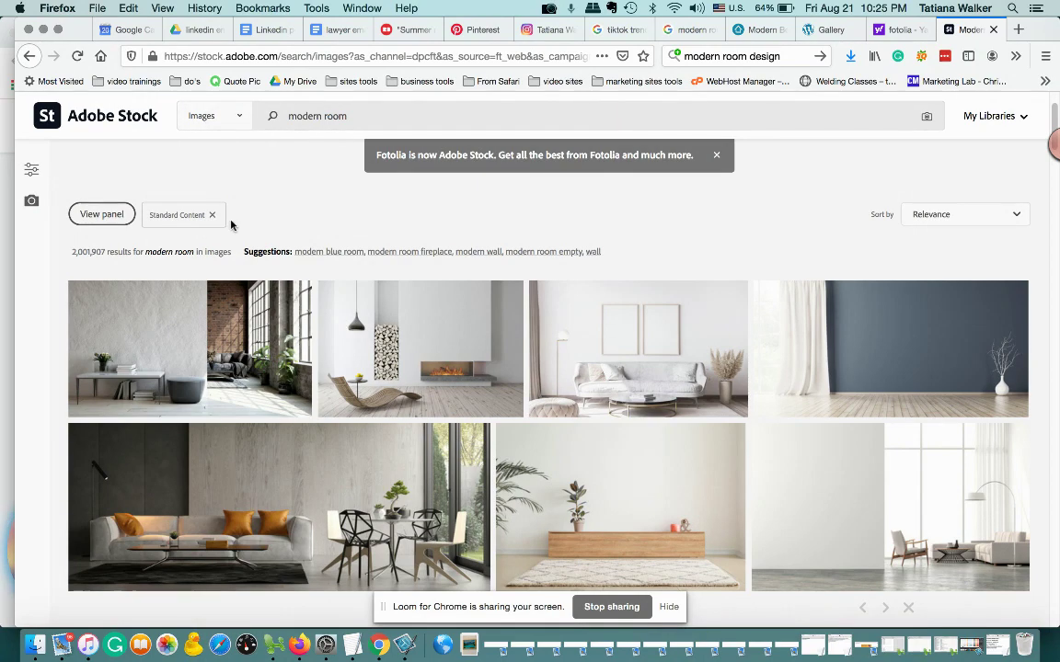
Look over the first modern room results and keep the search category set to Images.
mouse_move(243, 322)
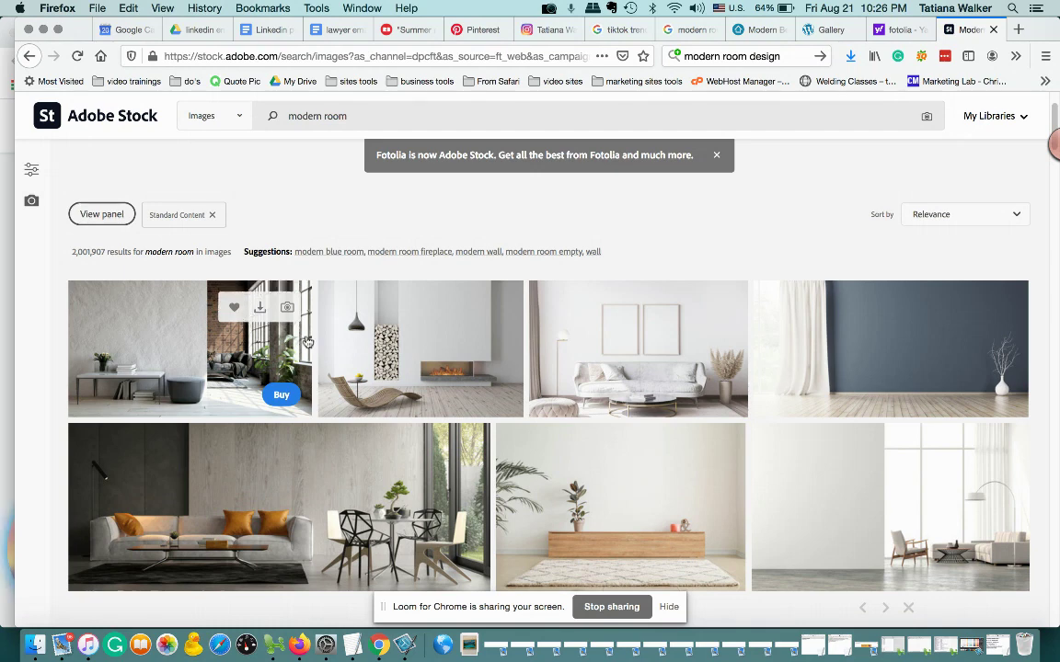
mouse_move(435, 345)
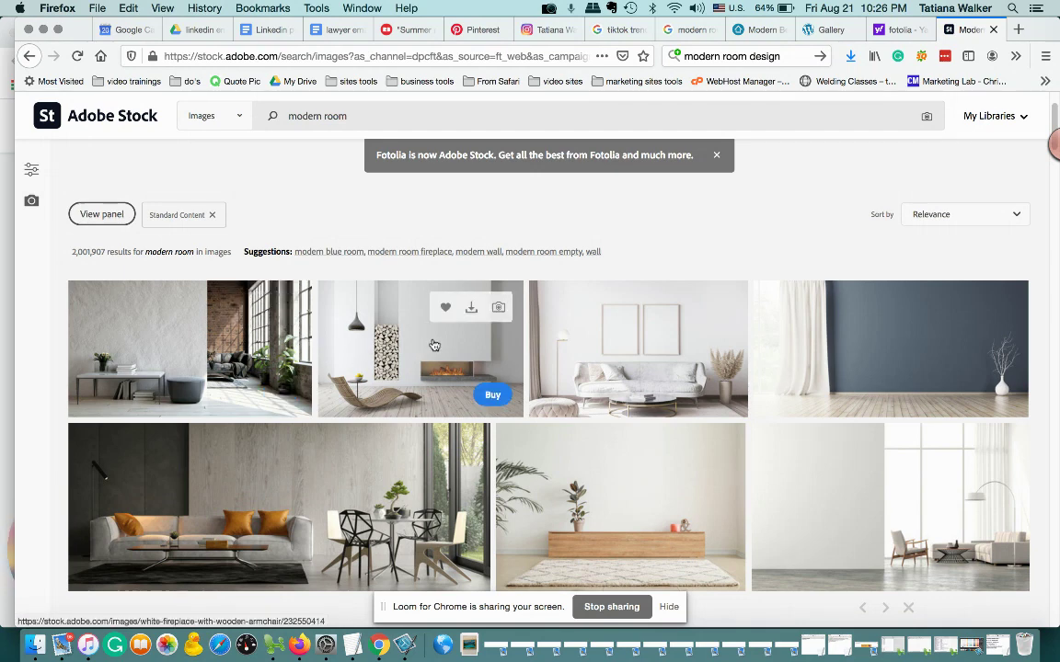
scroll(434, 345, "down", 2)
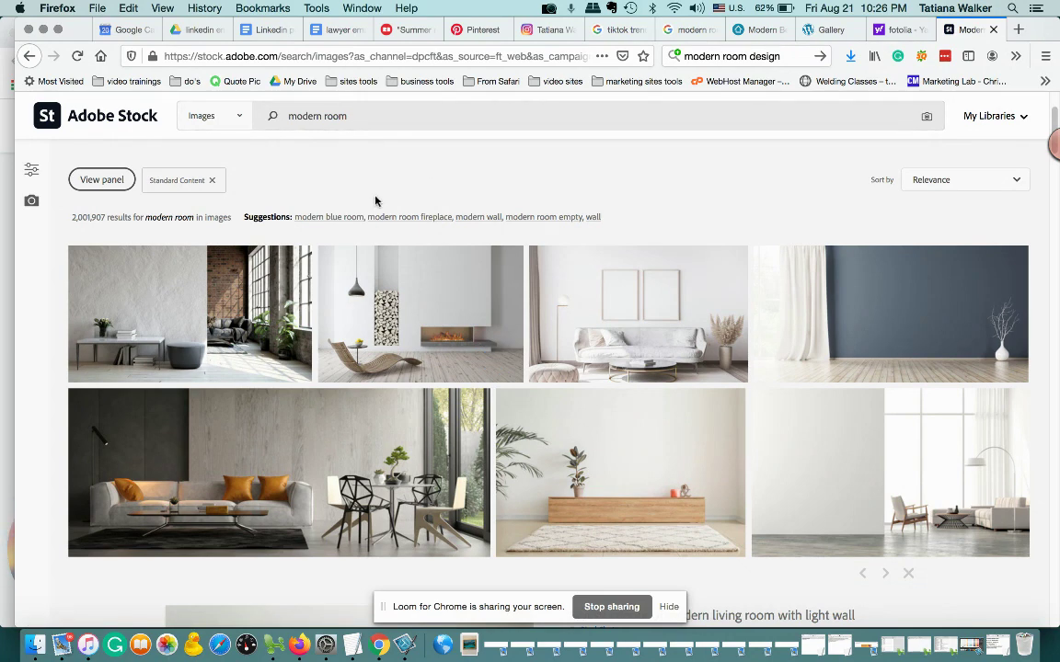
scroll(375, 200, "down", 1)
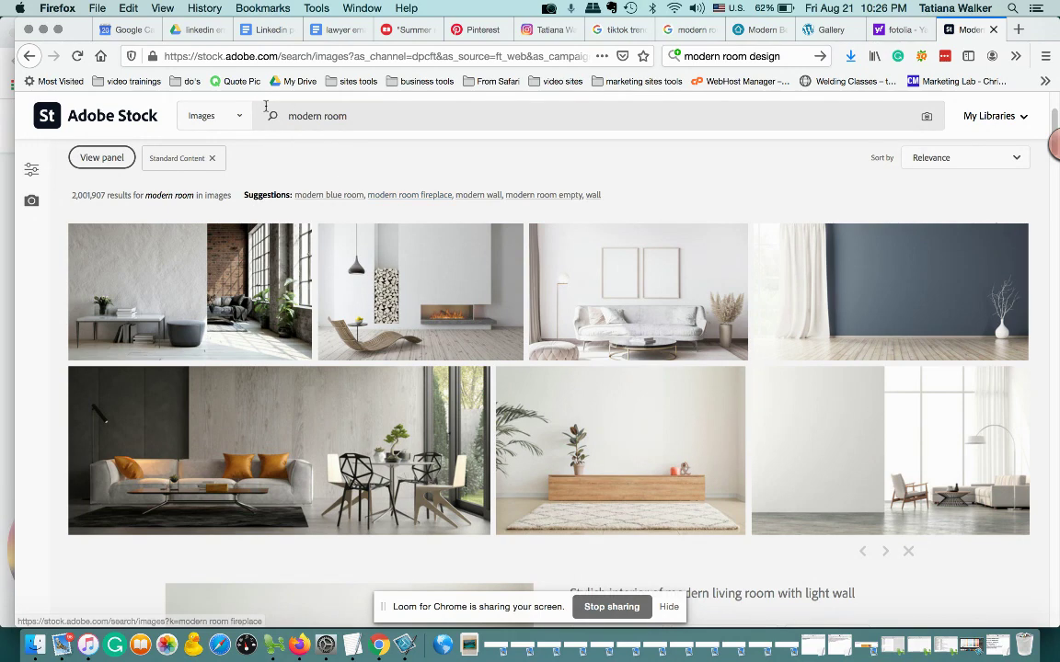
left_click(239, 116)
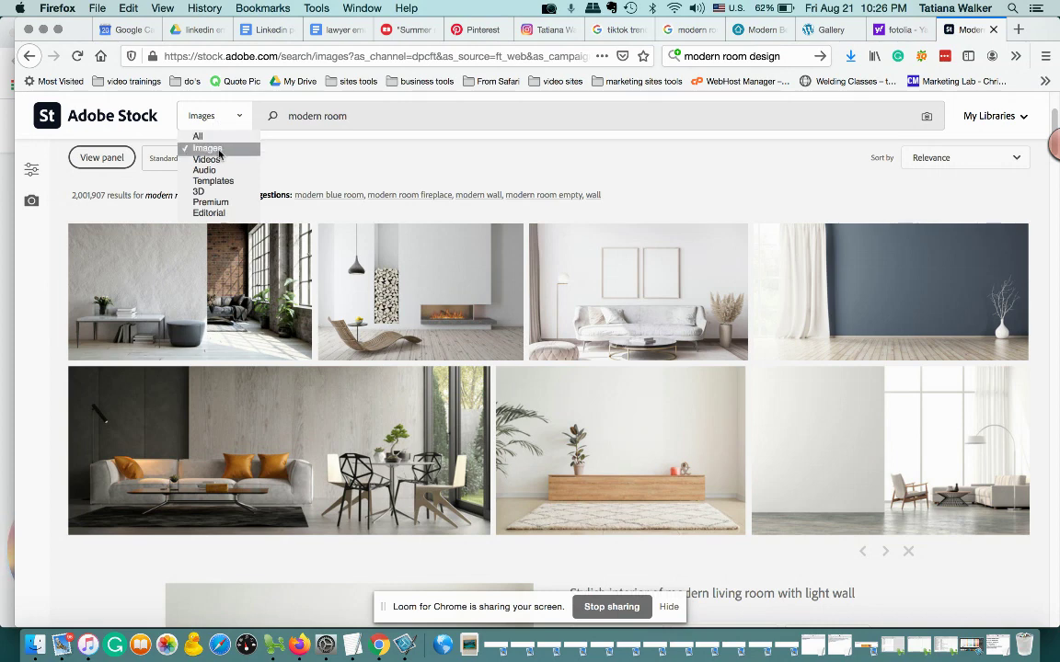
left_click(210, 148)
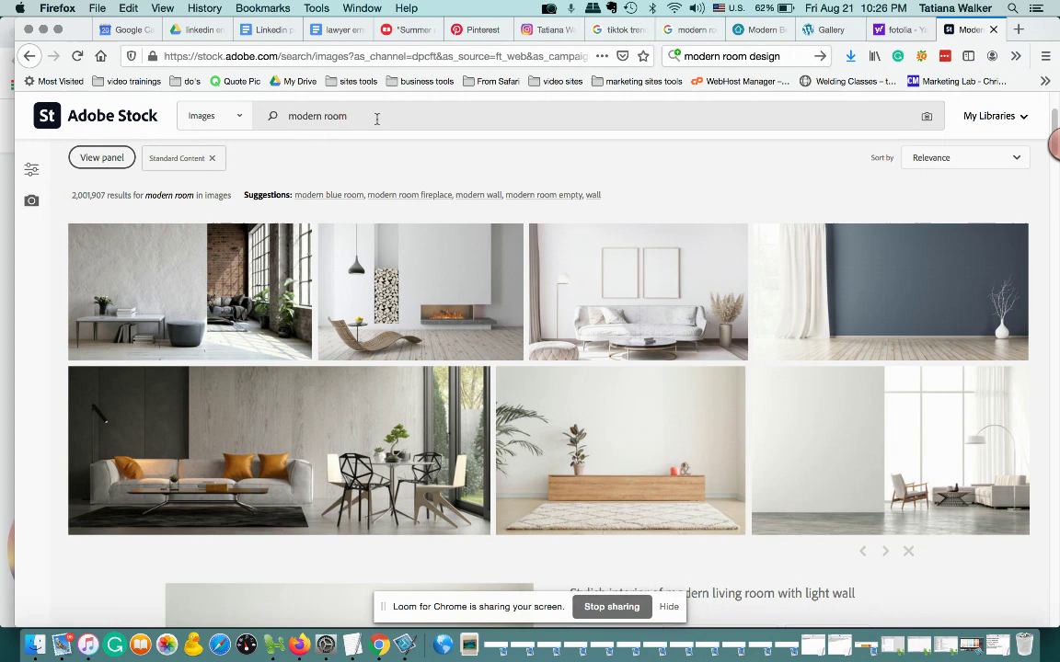
Open the details of the white fireplace with wooden armchair image and examine its preview and license options.
left_click(367, 257)
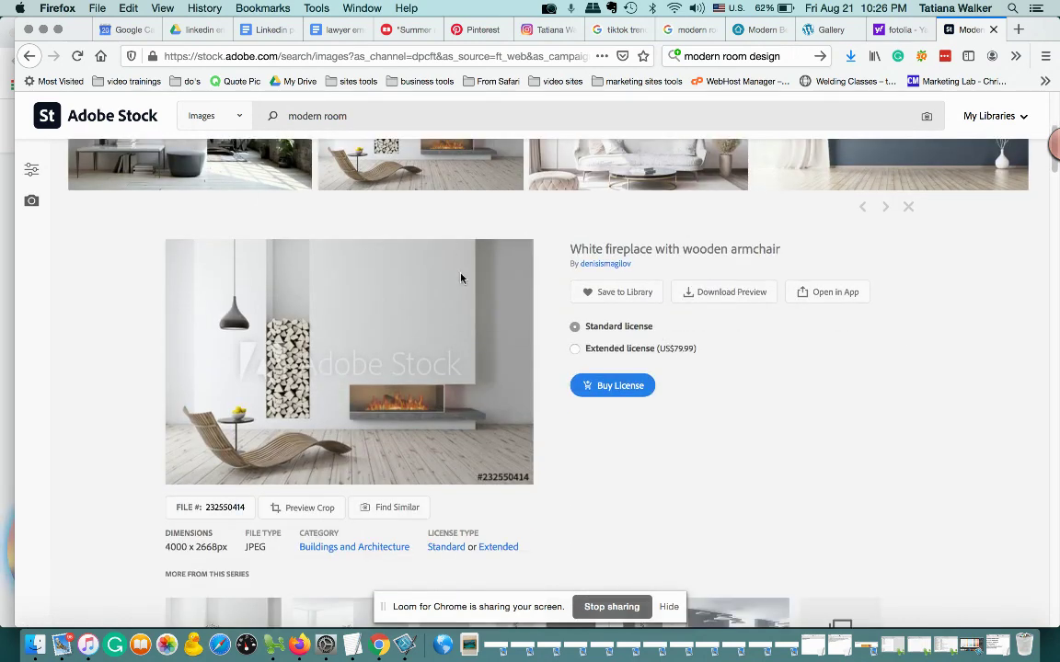
scroll(459, 276, "down", 1)
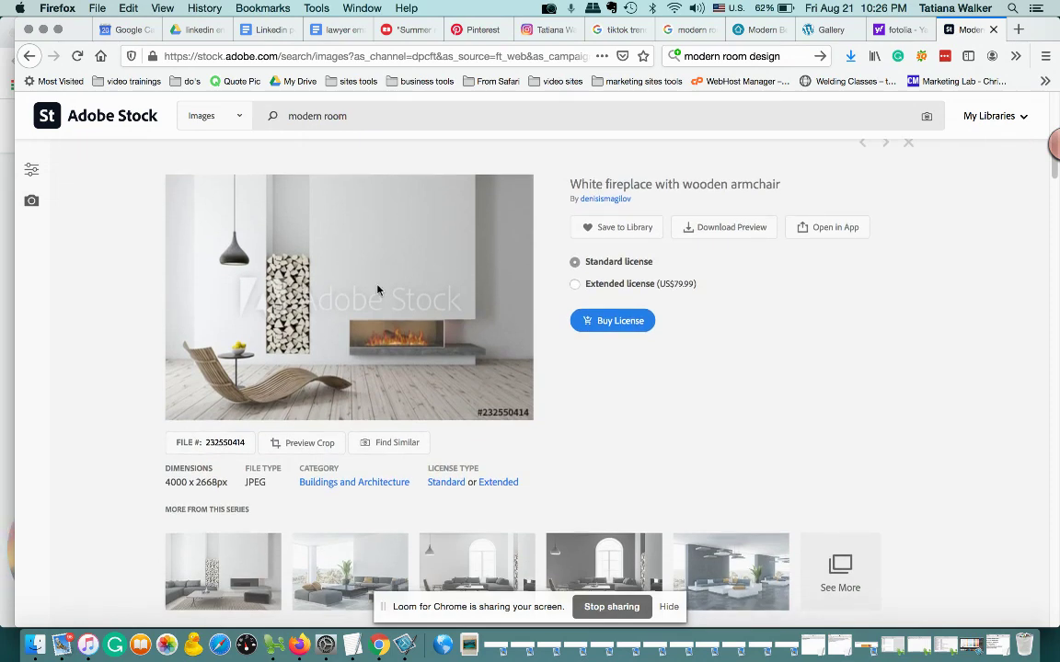
scroll(392, 241, "up", 1)
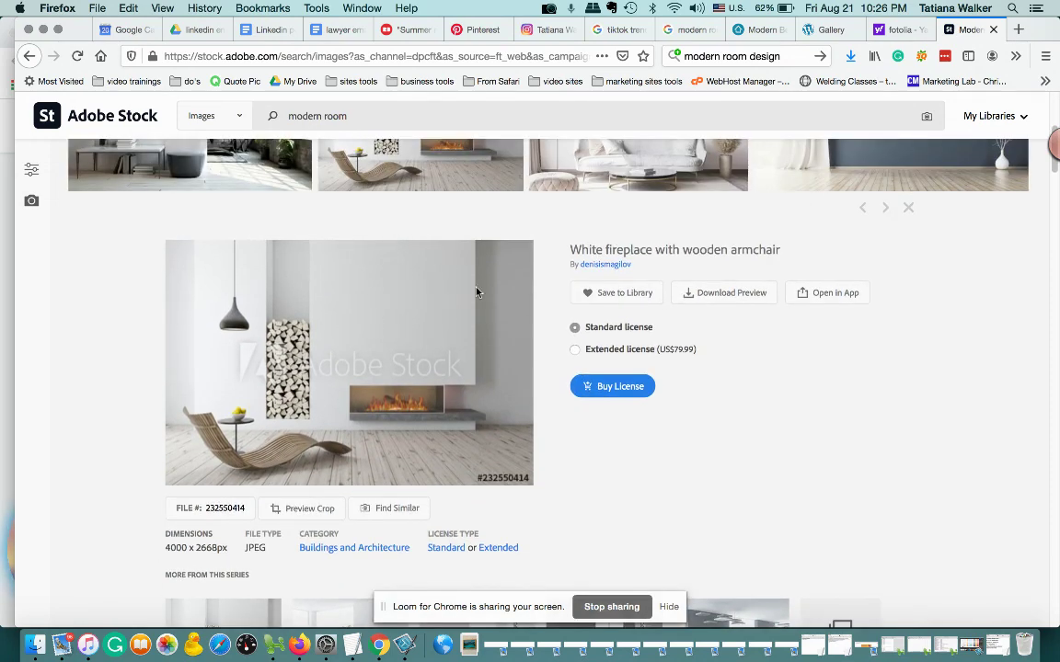
scroll(431, 256, "up", 3)
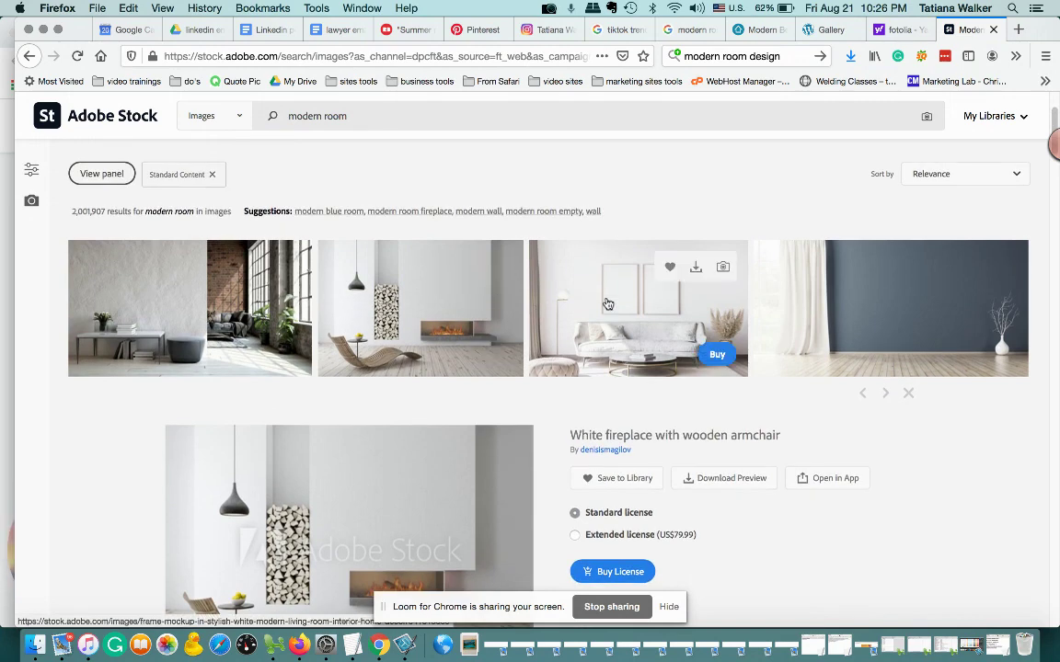
View the details of the white living room frame mockup and the dark blue interior background 3D render.
left_click(610, 304)
scroll(552, 341, "up", 2)
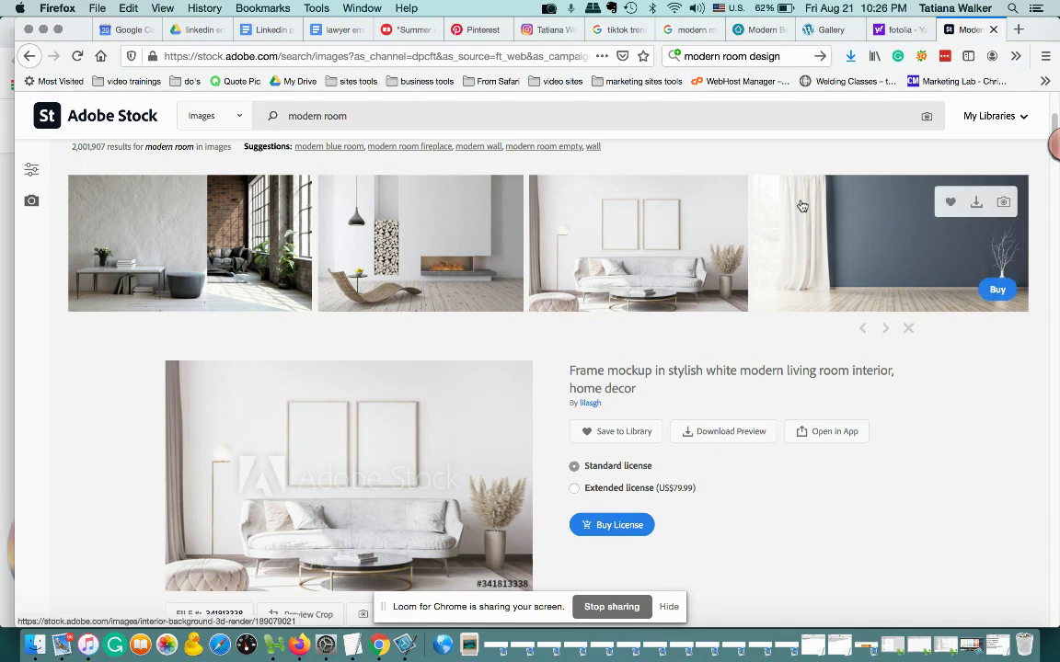
scroll(890, 215, "down", 2)
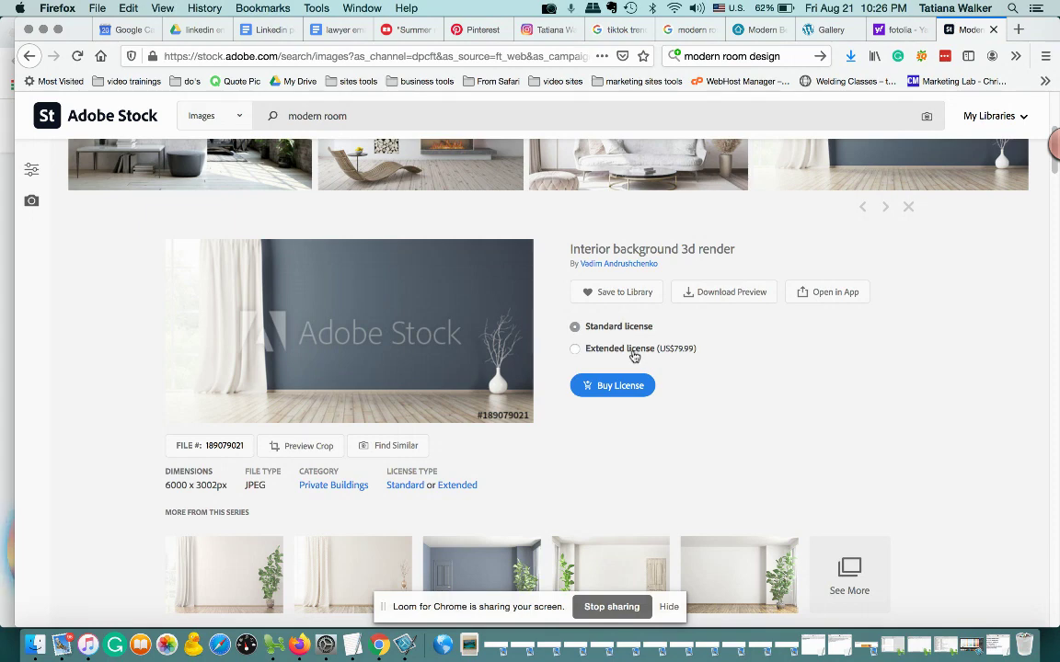
Review the free Adobe Stock images offer and compare the first-row room images with the opened interior background render.
scroll(633, 355, "up", 5)
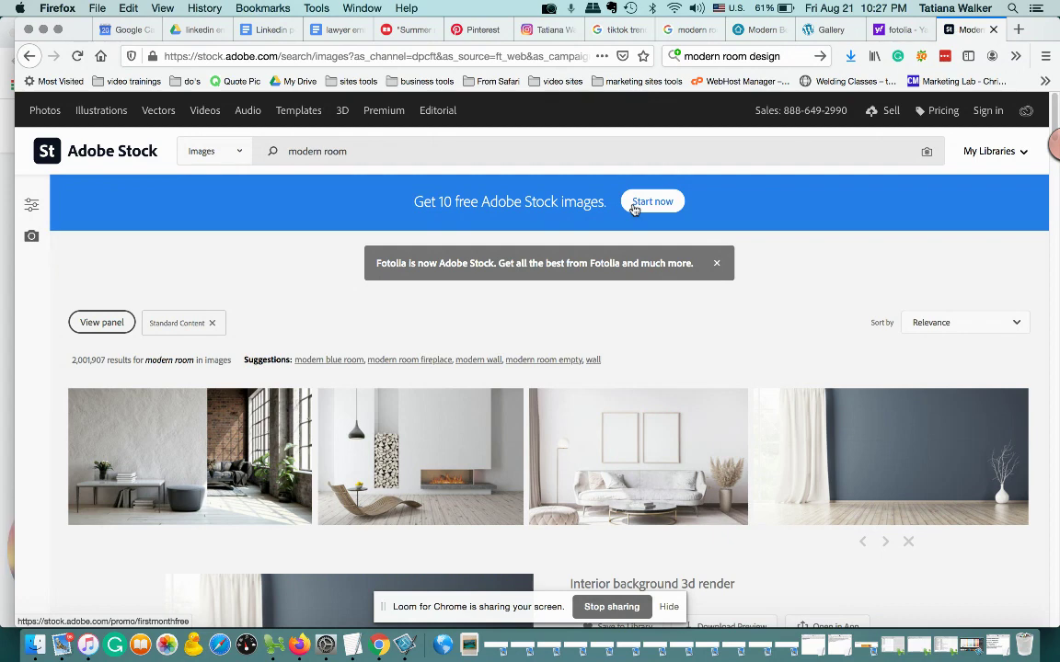
scroll(633, 209, "down", 2)
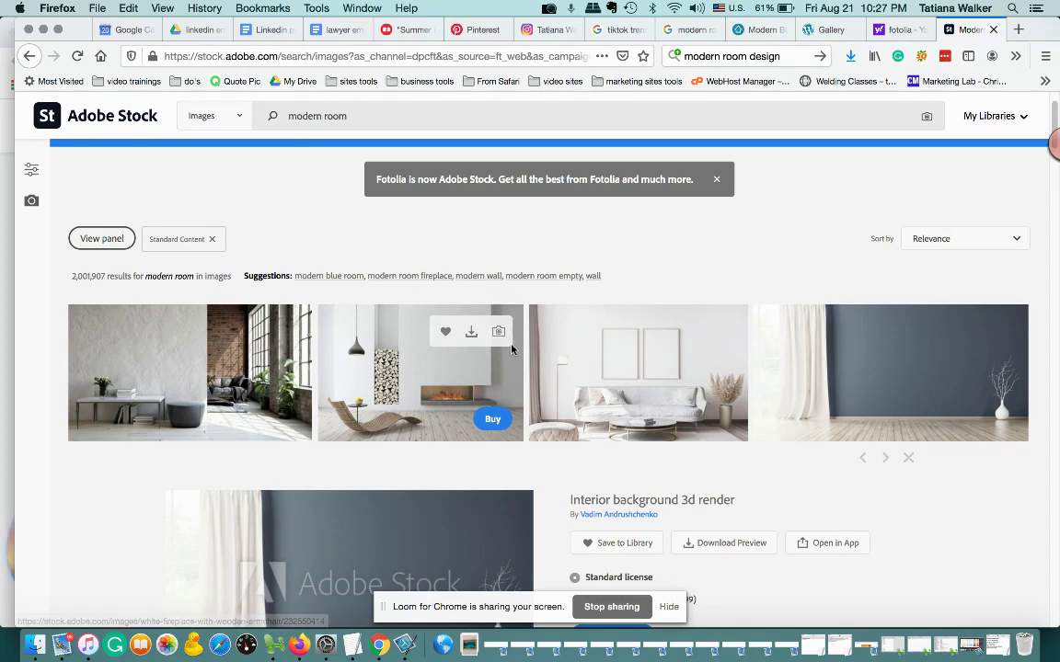
scroll(512, 349, "down", 3)
scroll(513, 349, "down", 1)
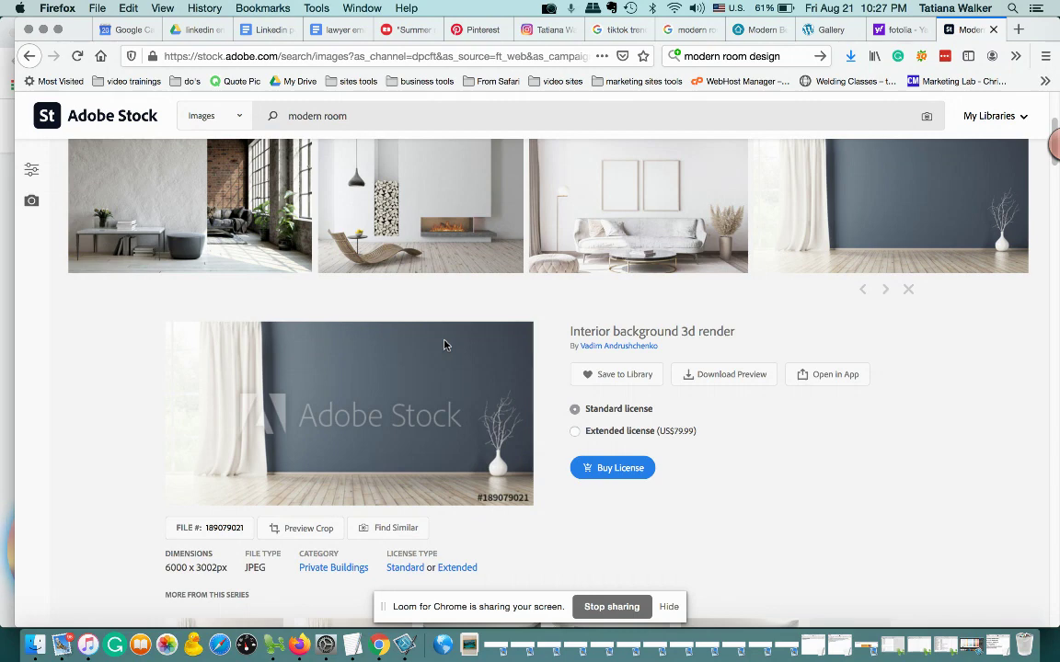
mouse_move(865, 190)
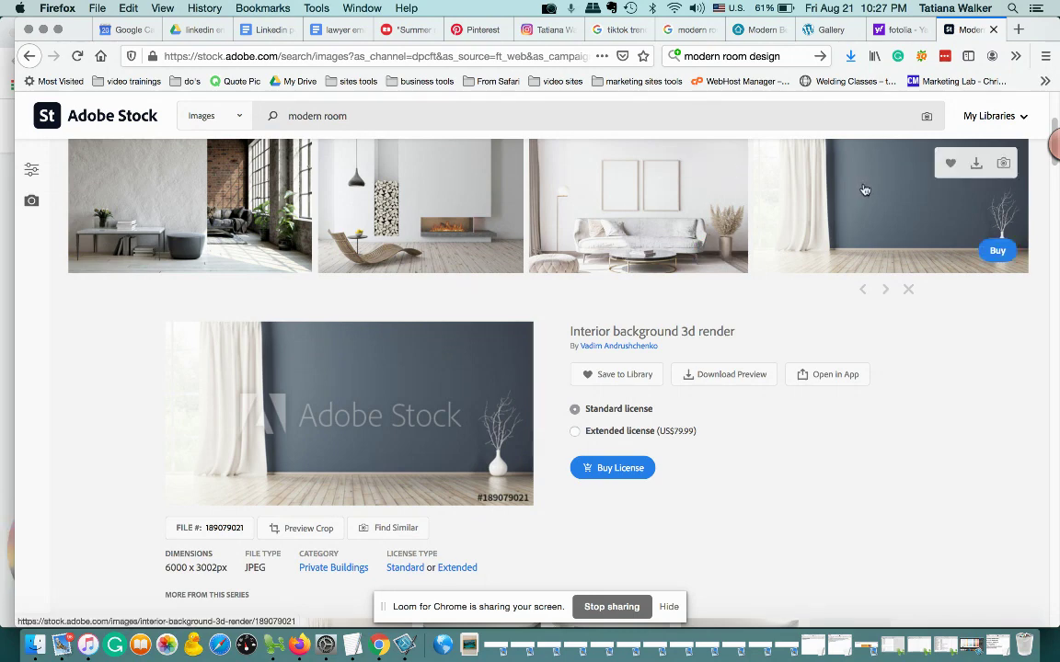
mouse_move(422, 206)
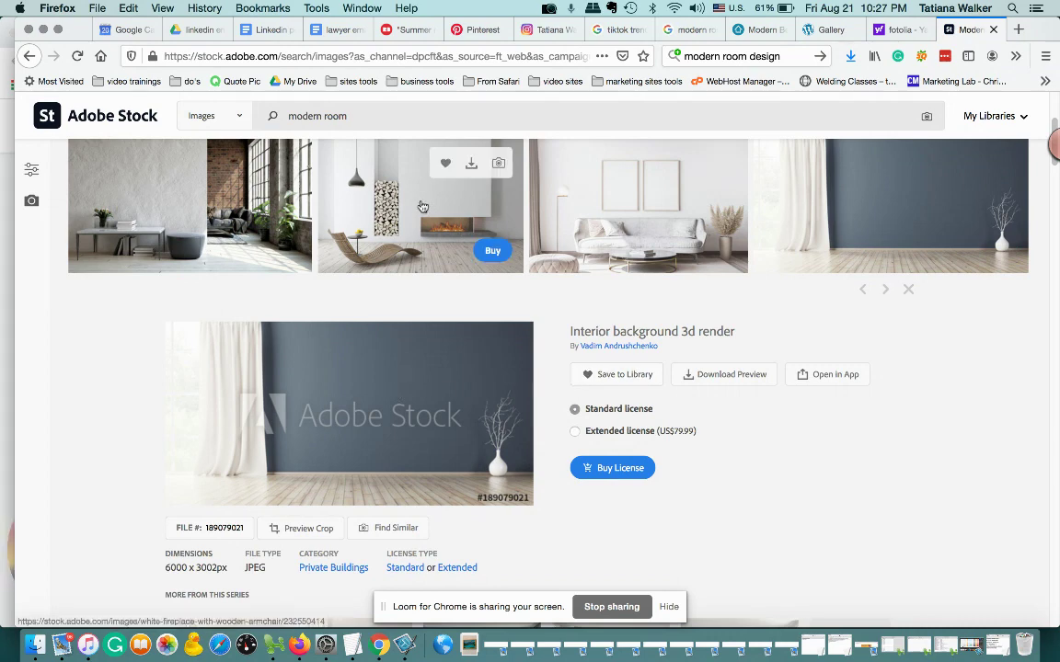
mouse_move(166, 184)
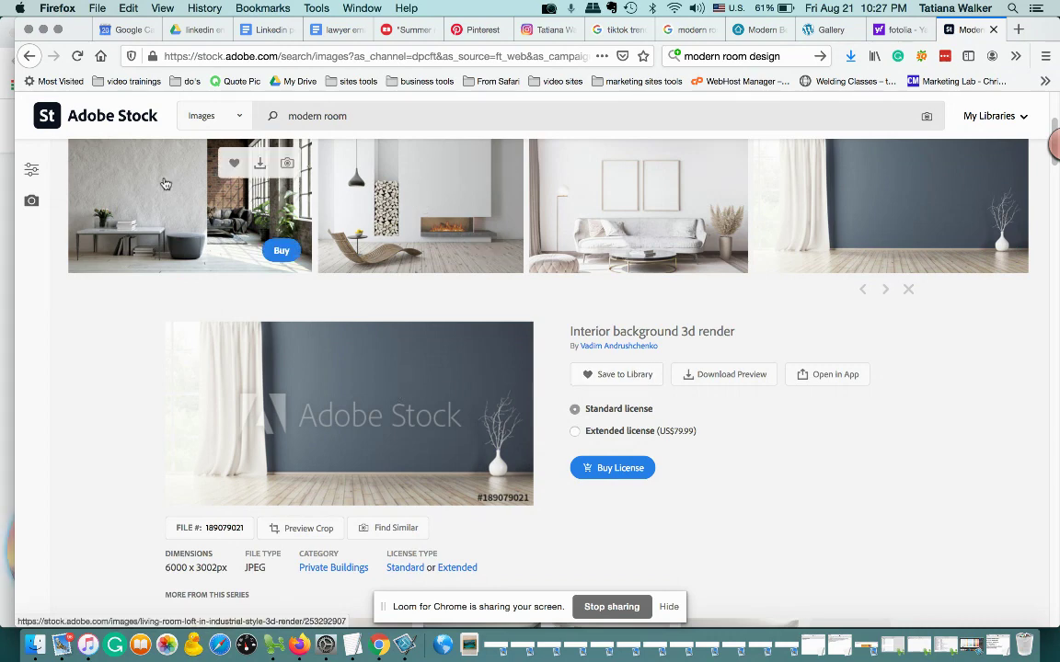
scroll(153, 207, "up", 3)
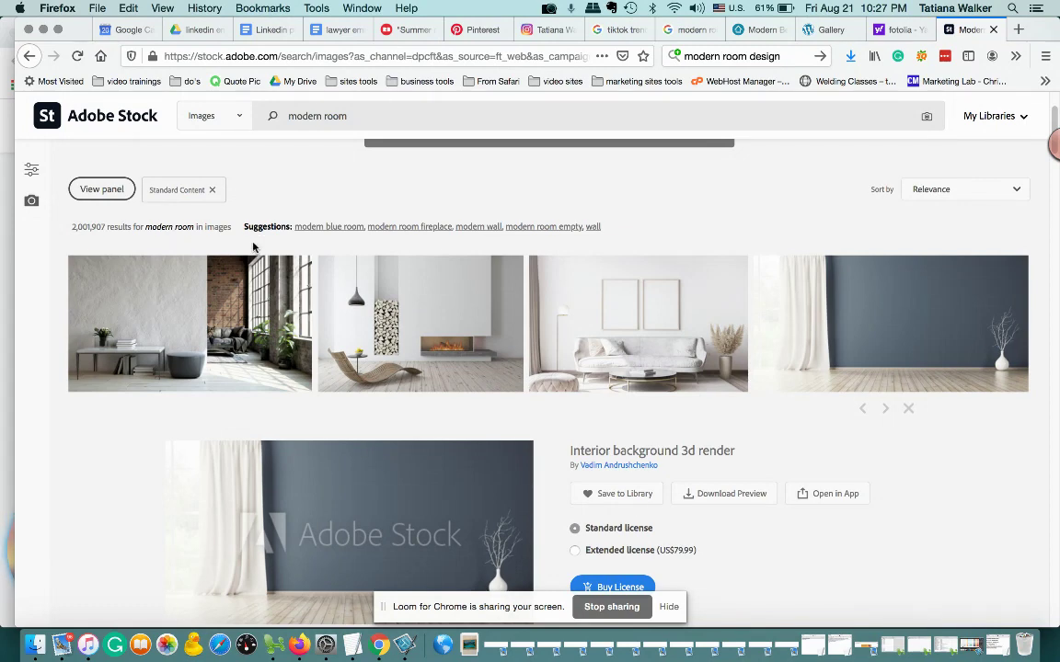
scroll(253, 241, "up", 3)
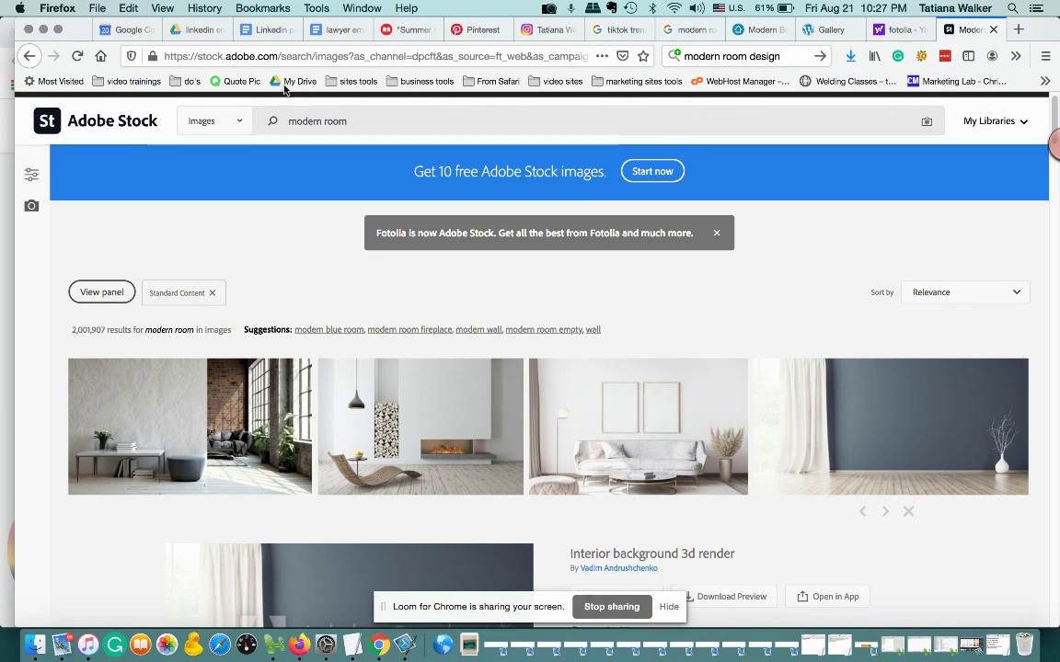
scroll(249, 238, "down", 1)
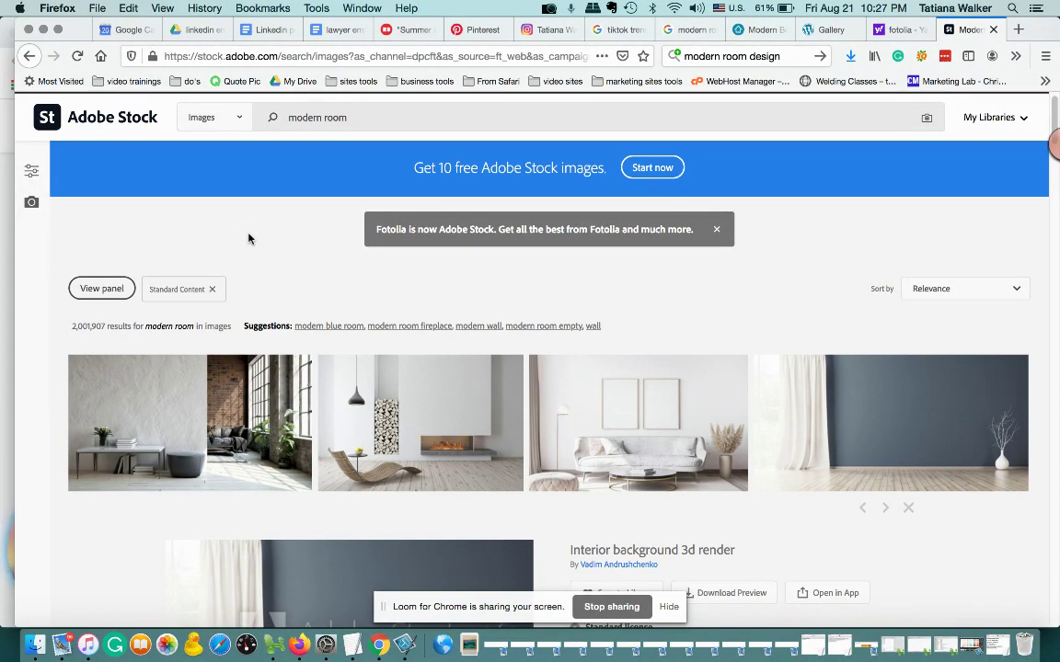
Browse the remaining modern room results below the opened image, examining the different room interiors and wall backgrounds.
scroll(249, 238, "down", 5)
scroll(248, 239, "down", 2)
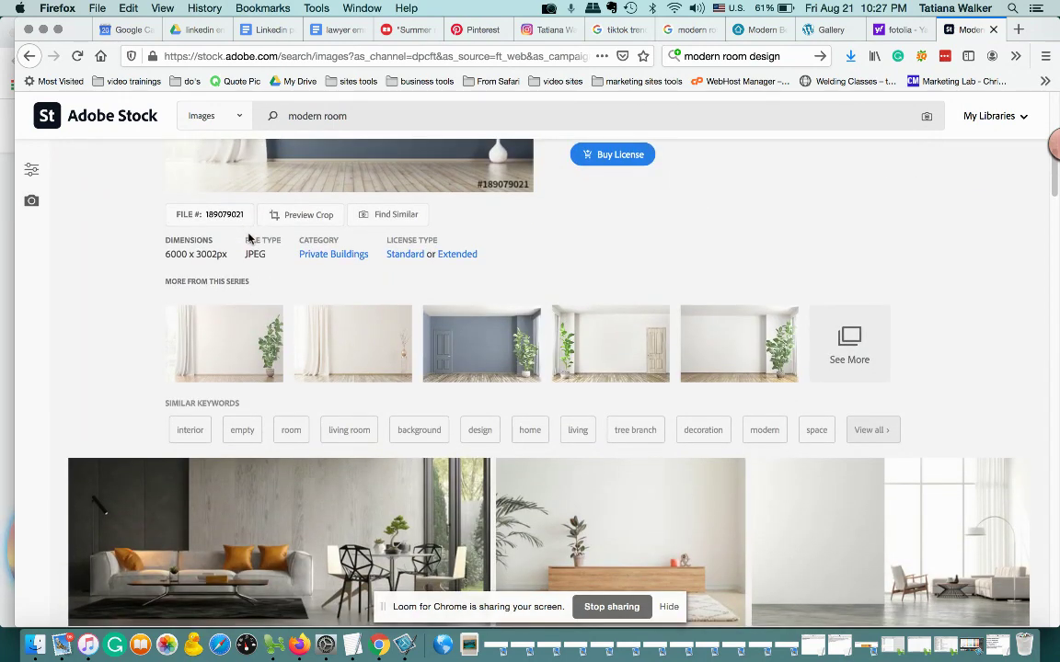
scroll(249, 239, "down", 3)
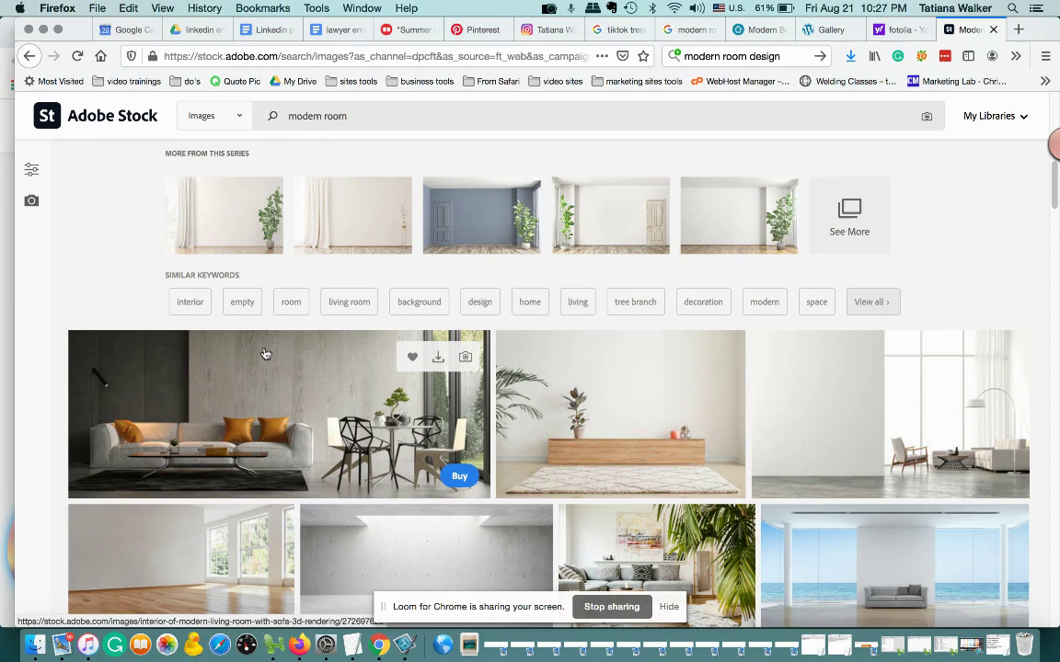
scroll(264, 355, "down", 4)
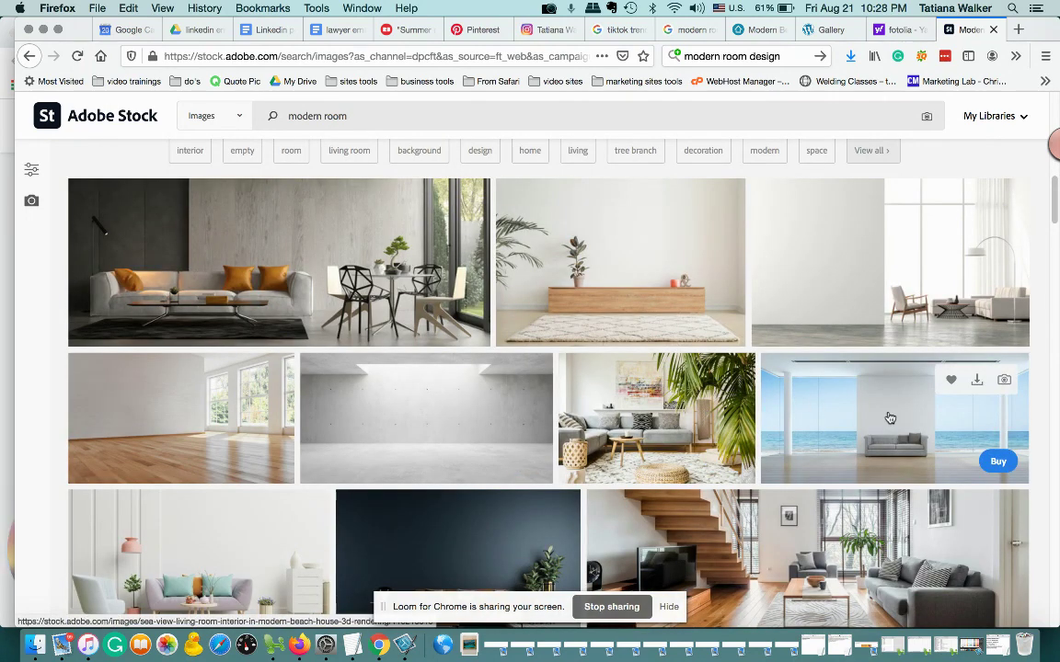
scroll(889, 419, "down", 3)
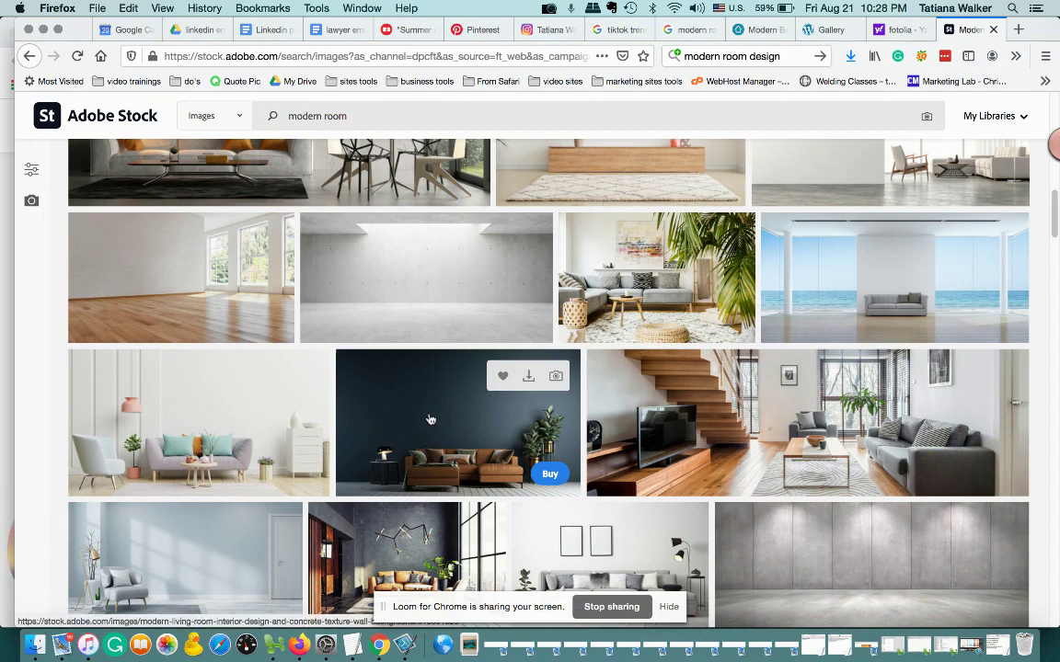
scroll(217, 472, "down", 3)
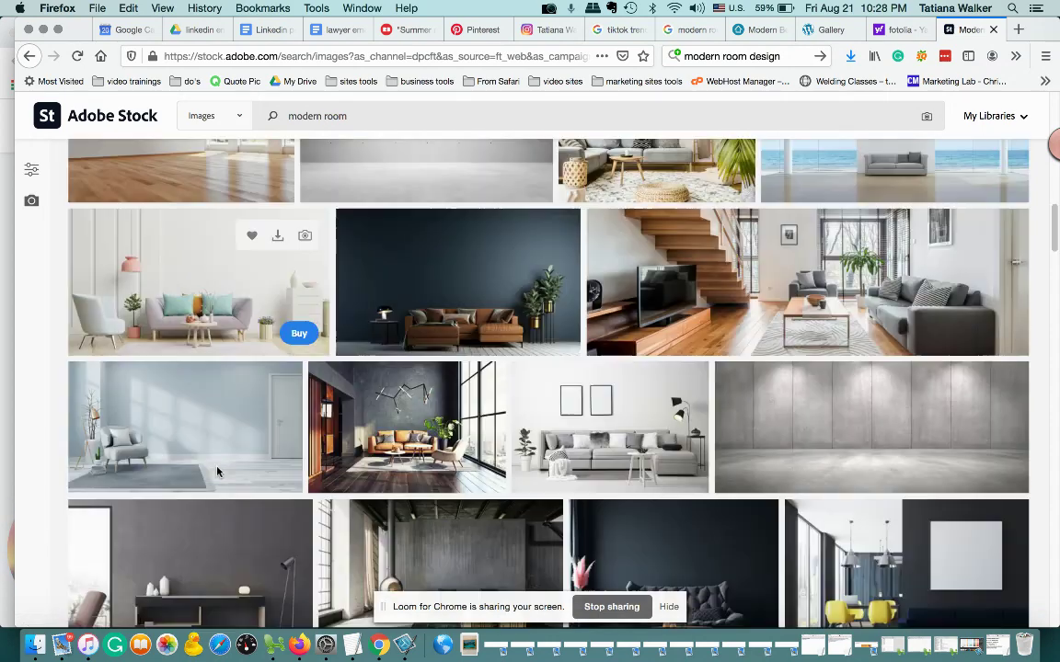
scroll(217, 472, "down", 3)
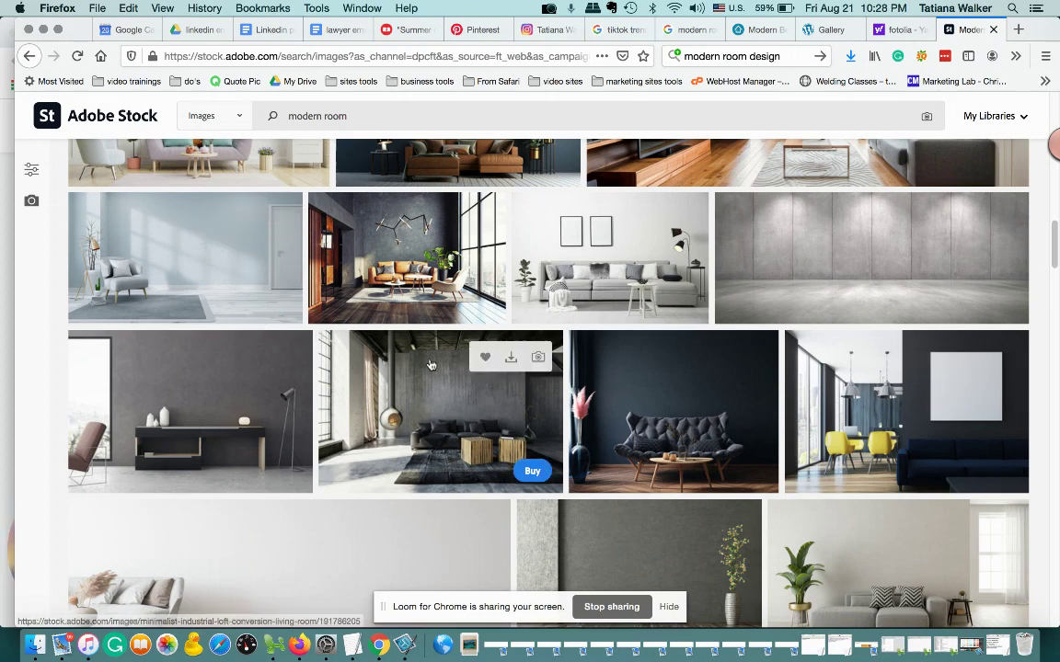
scroll(429, 363, "down", 3)
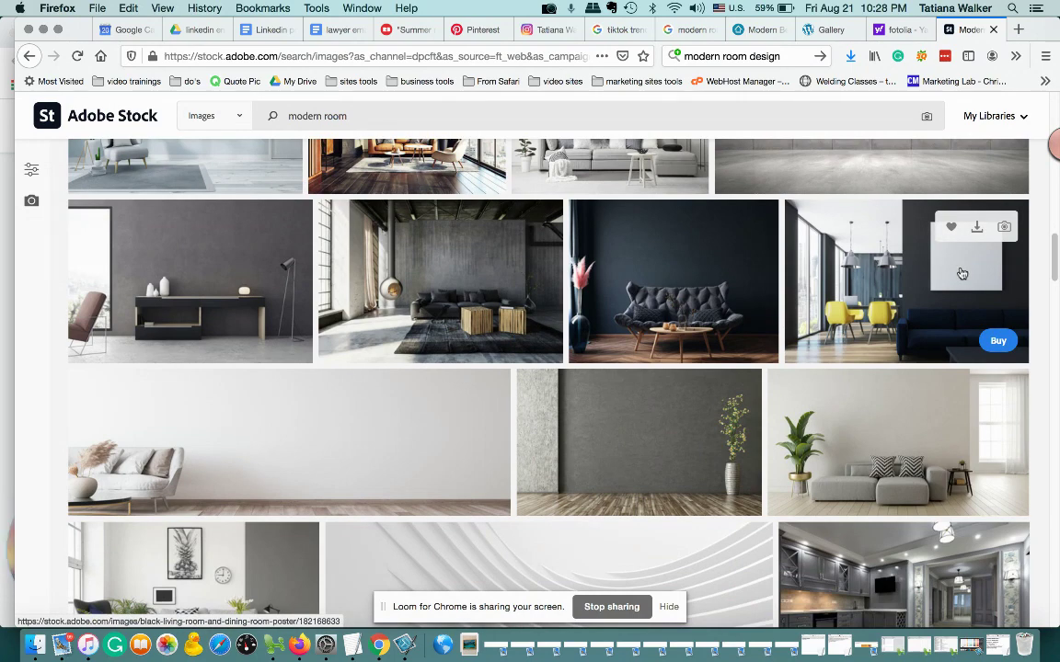
scroll(734, 424, "down", 10)
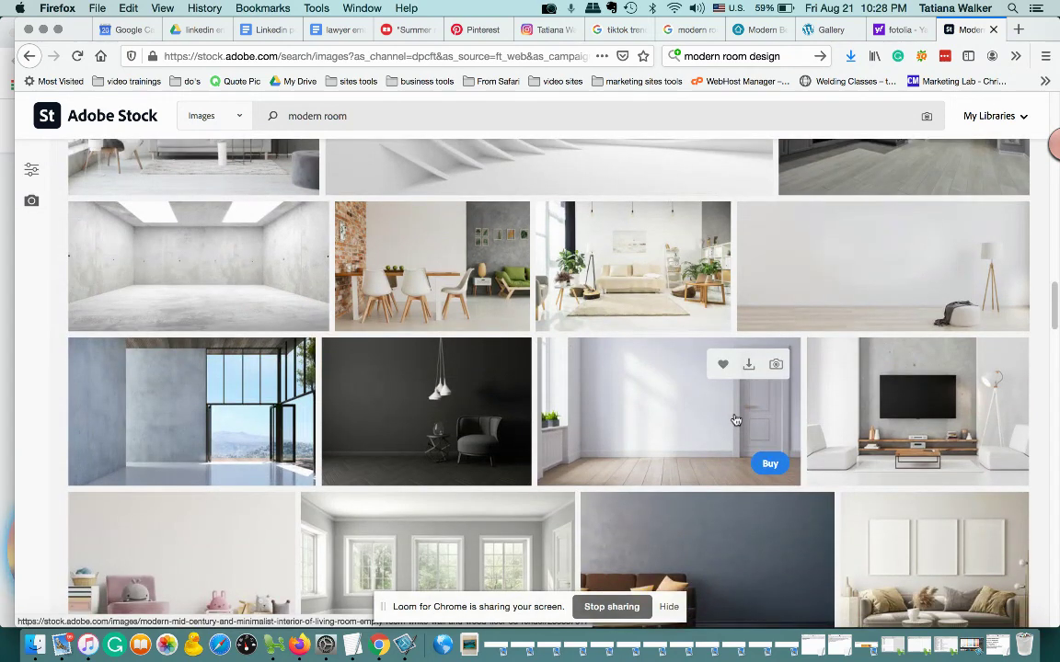
scroll(736, 421, "down", 4)
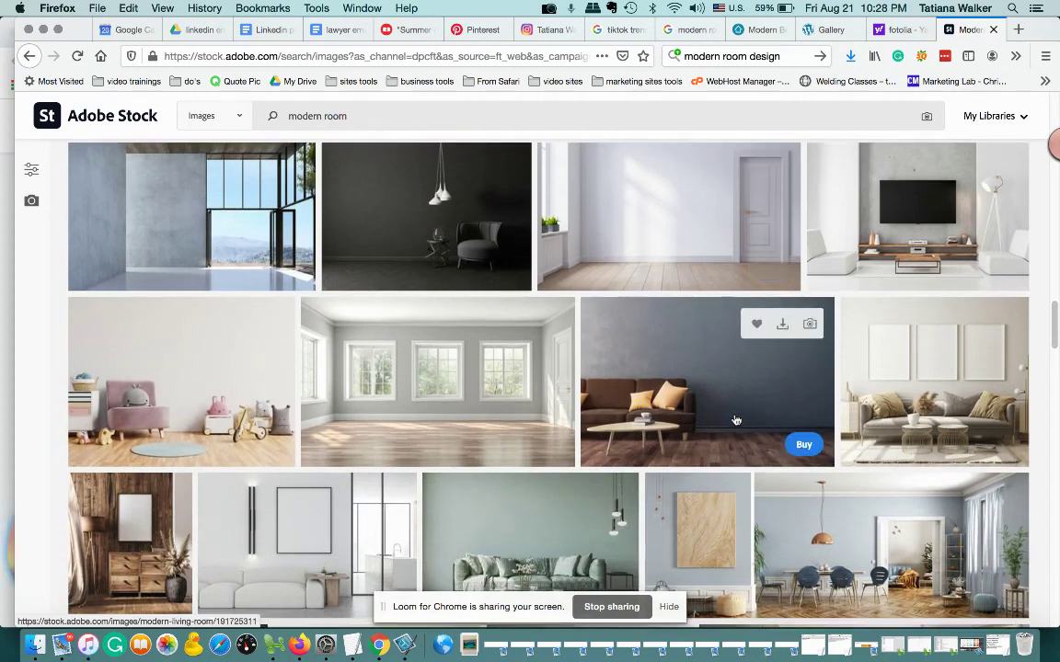
scroll(732, 360, "down", 2)
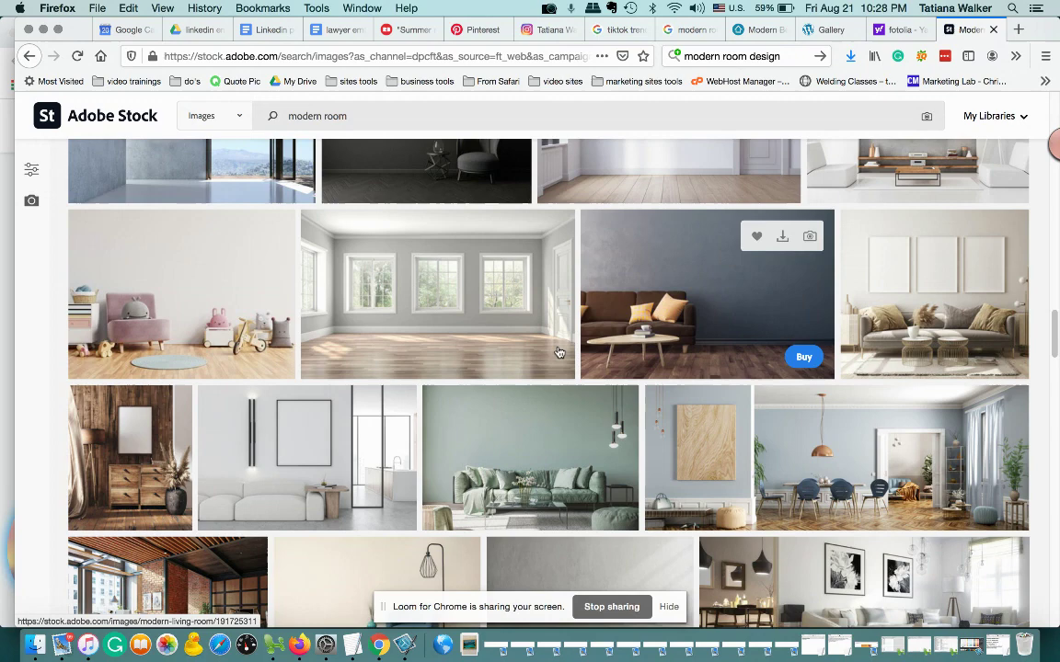
Switch to the Youzign design in Chrome and delete the grey sofa and lamp photo from the canvas.
left_click(379, 645)
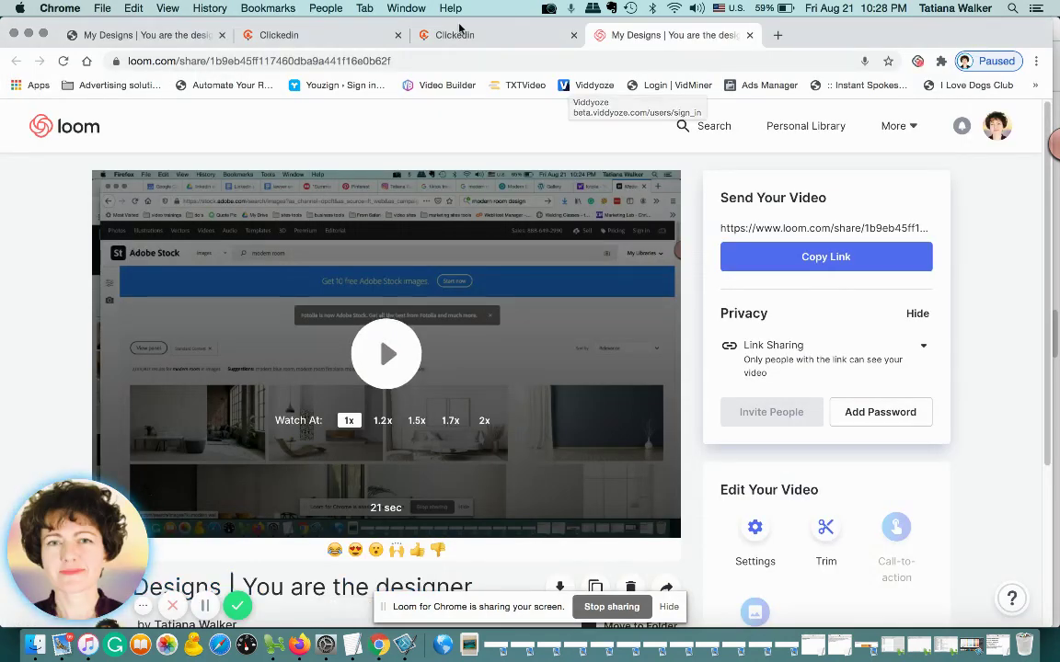
left_click(189, 36)
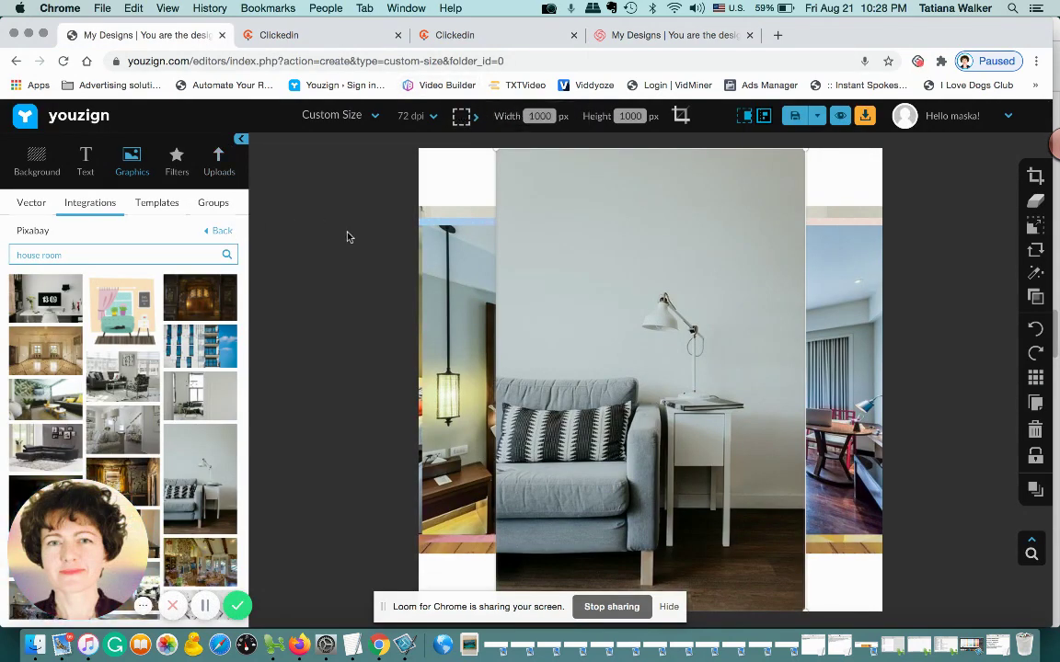
mouse_move(518, 241)
left_mouse_down()
mouse_move(432, 239)
mouse_move(432, 259)
mouse_move(433, 240)
mouse_move(506, 241)
left_mouse_up()
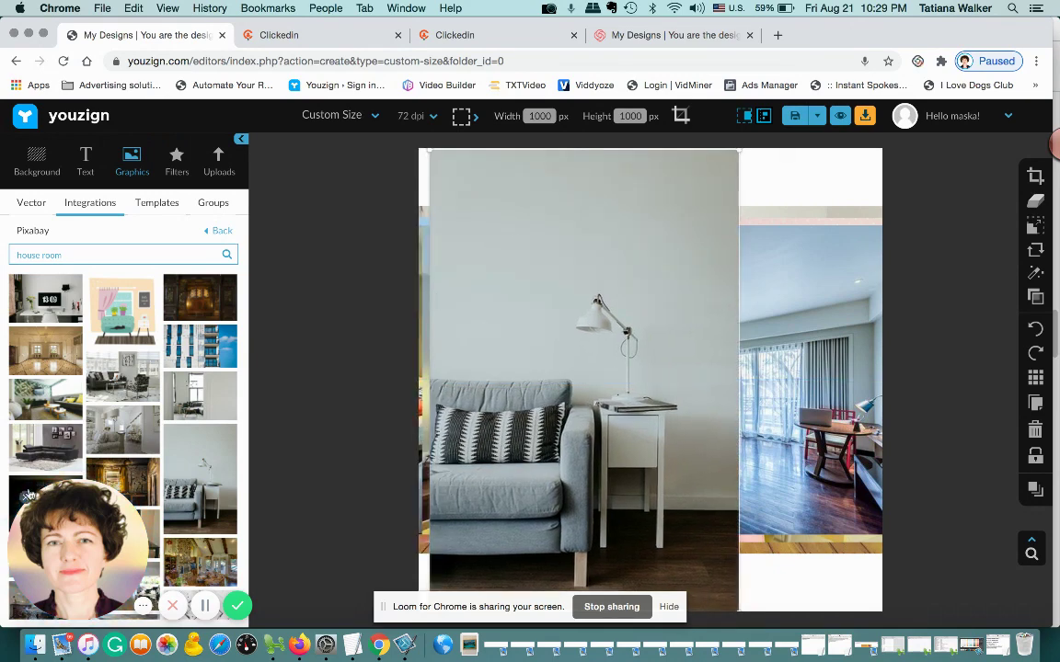
left_click(24, 502)
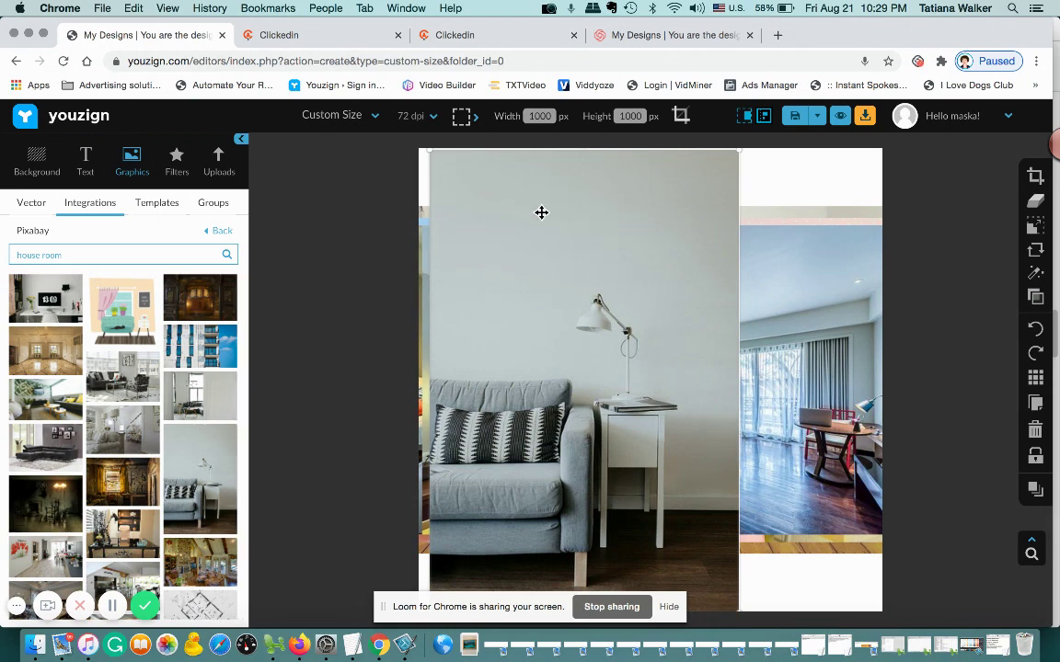
left_click_drag(539, 212, 654, 210)
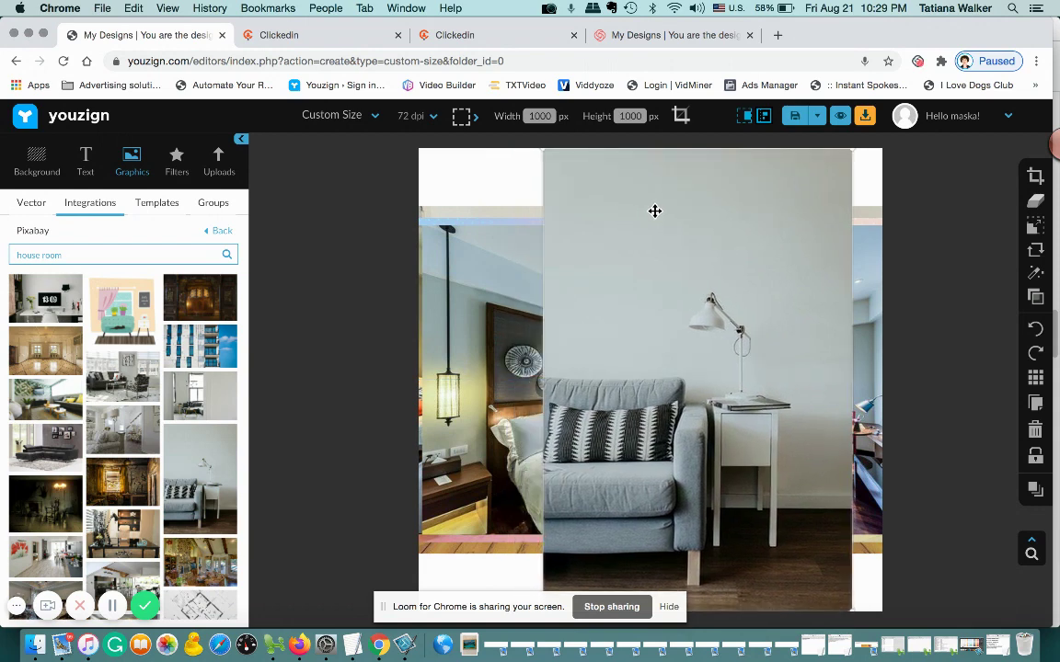
left_click(1035, 430)
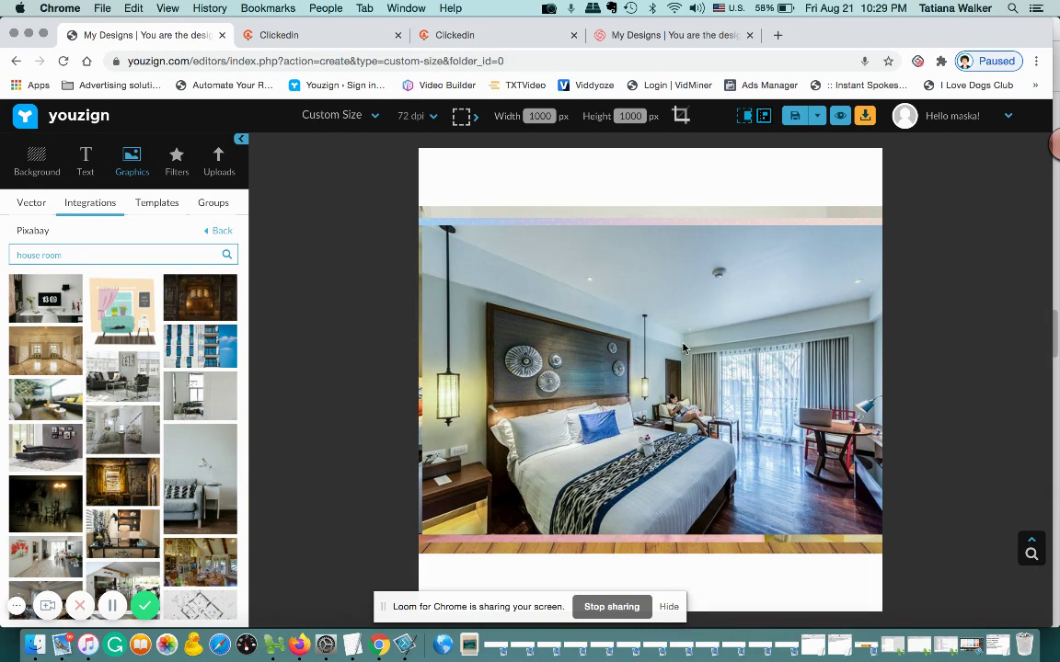
Delete the two hotel bedroom photos from the canvas.
left_click_drag(682, 348, 697, 348)
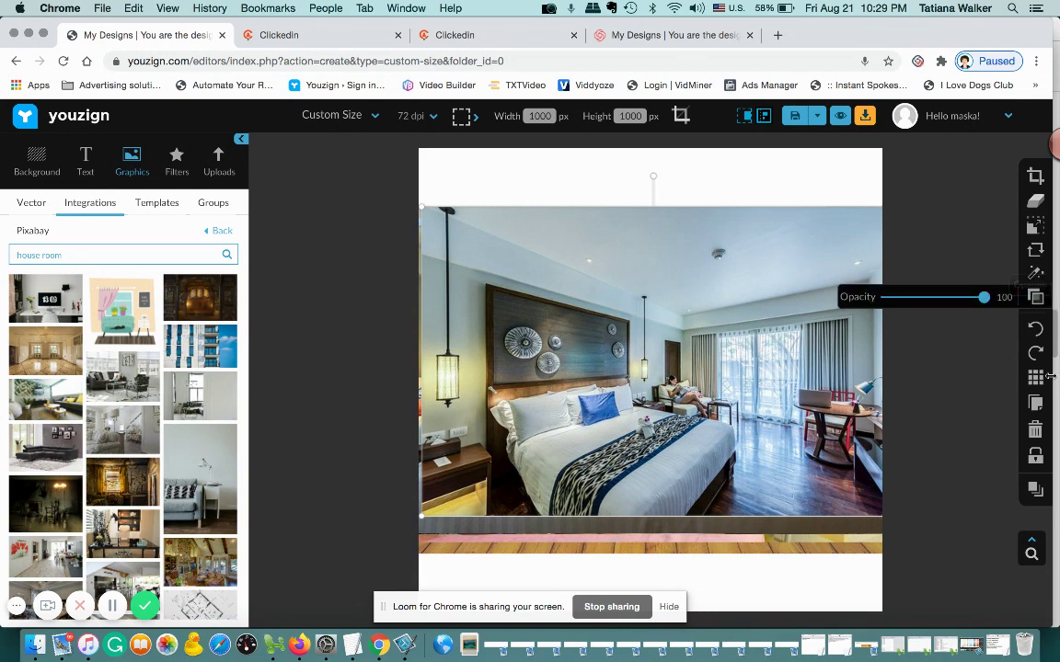
left_click(1026, 430)
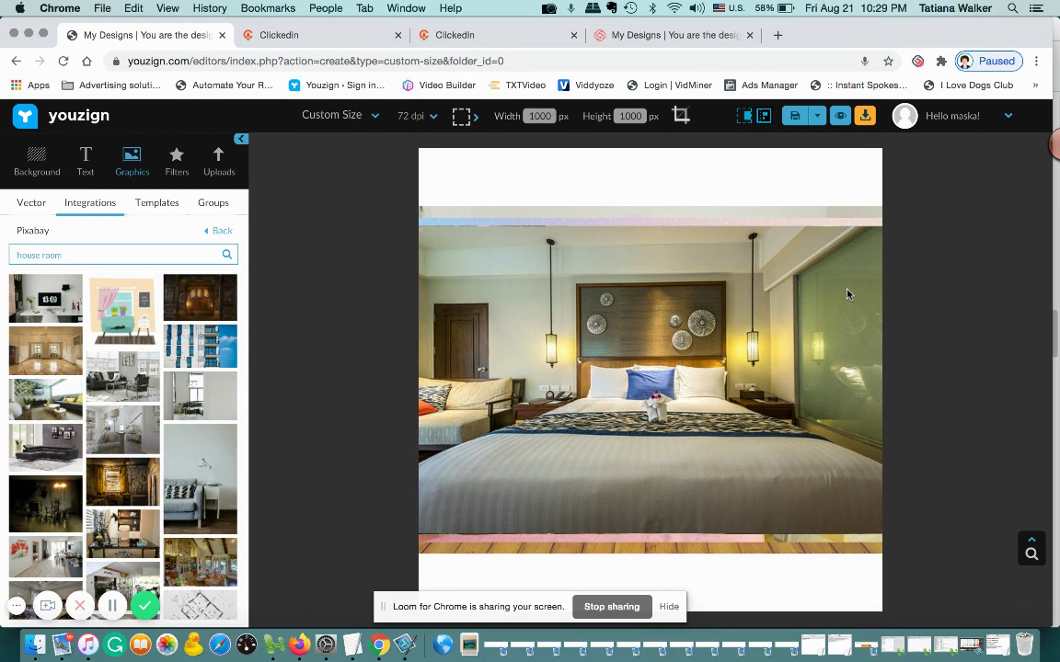
left_click(768, 340)
left_click_drag(767, 340, 771, 440)
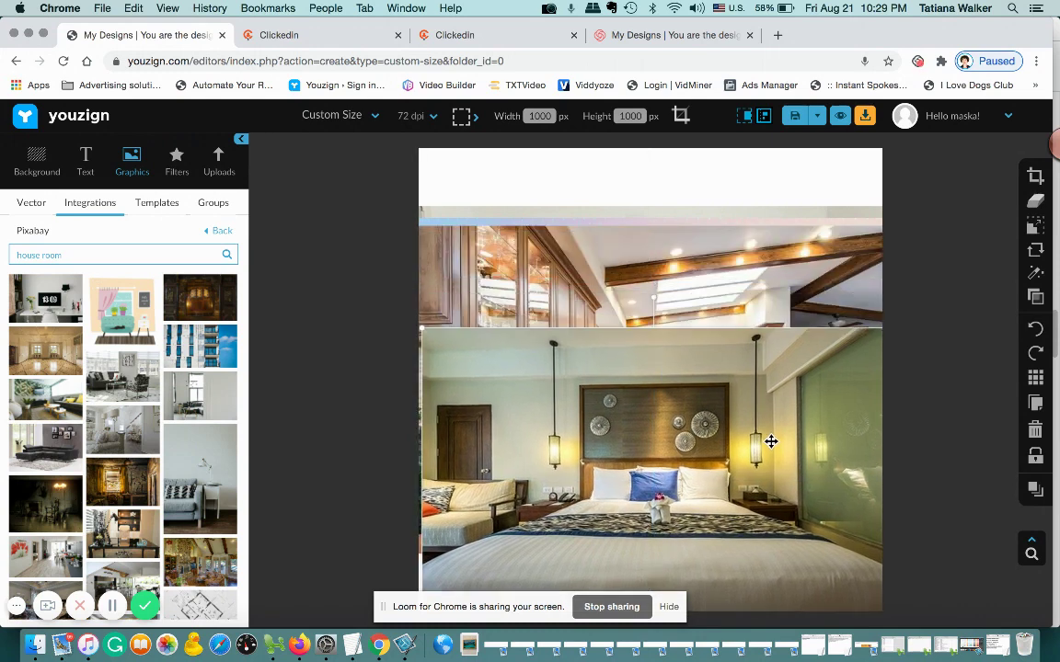
left_click(1036, 429)
Move the wooden kitchen photo up to the top edge of the canvas.
left_click(746, 343)
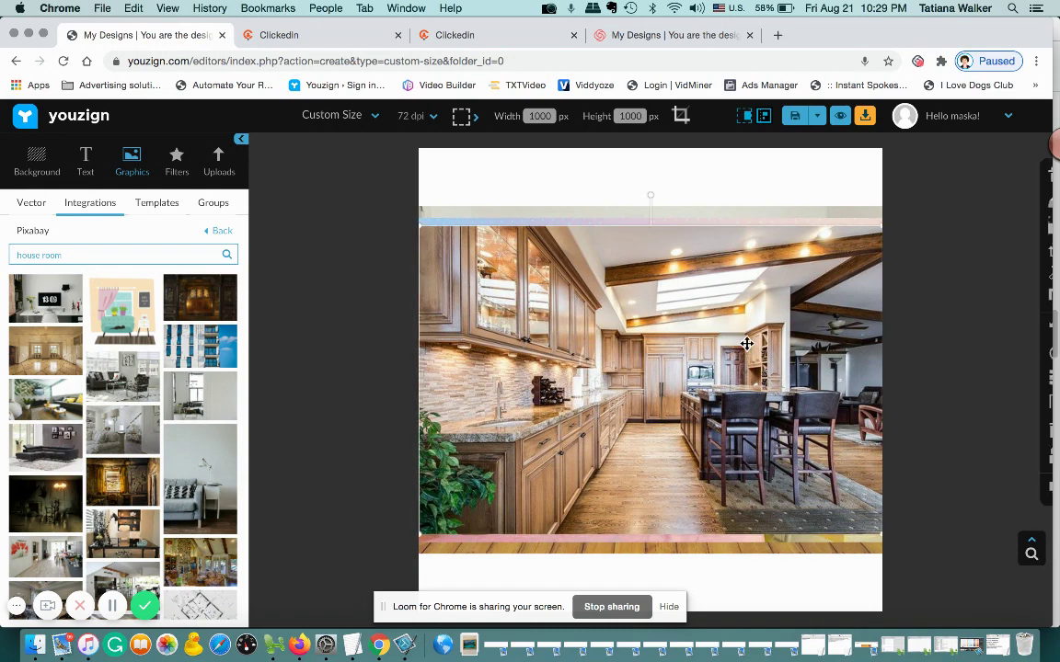
left_click_drag(785, 253, 788, 156)
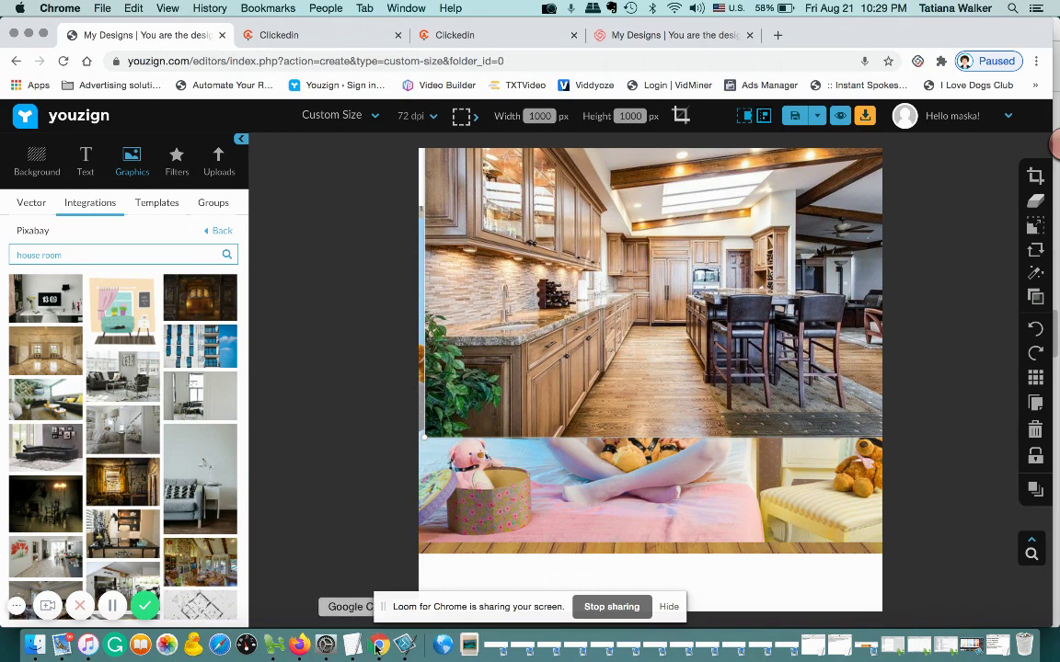
Switch back to Adobe Stock in Firefox and browse further modern room results for interiors with plain walls.
left_click(299, 645)
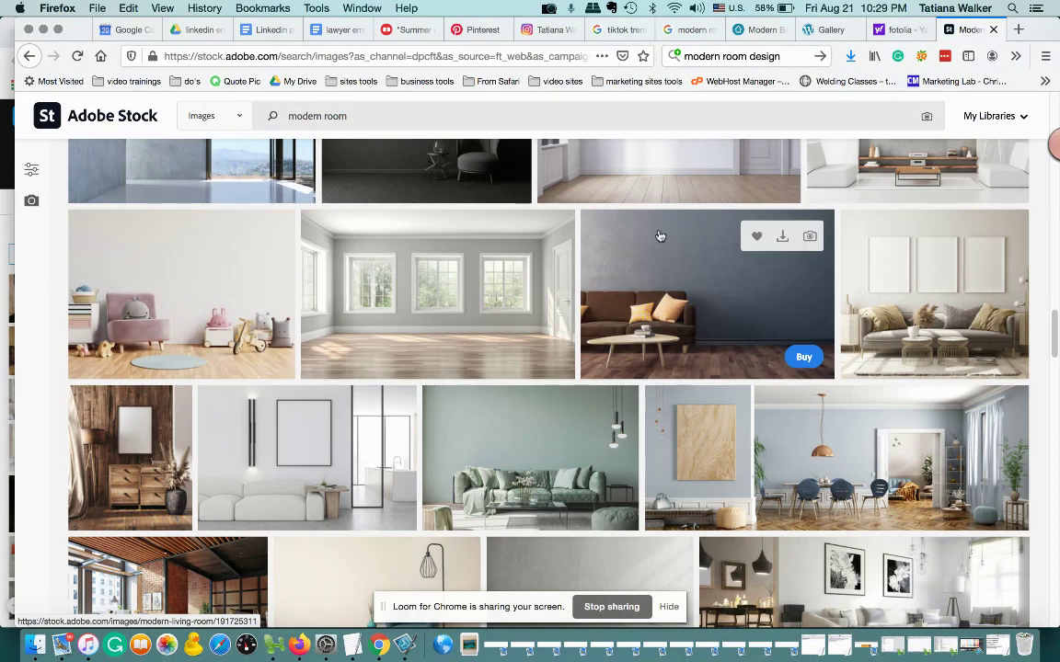
scroll(658, 237, "down", 2)
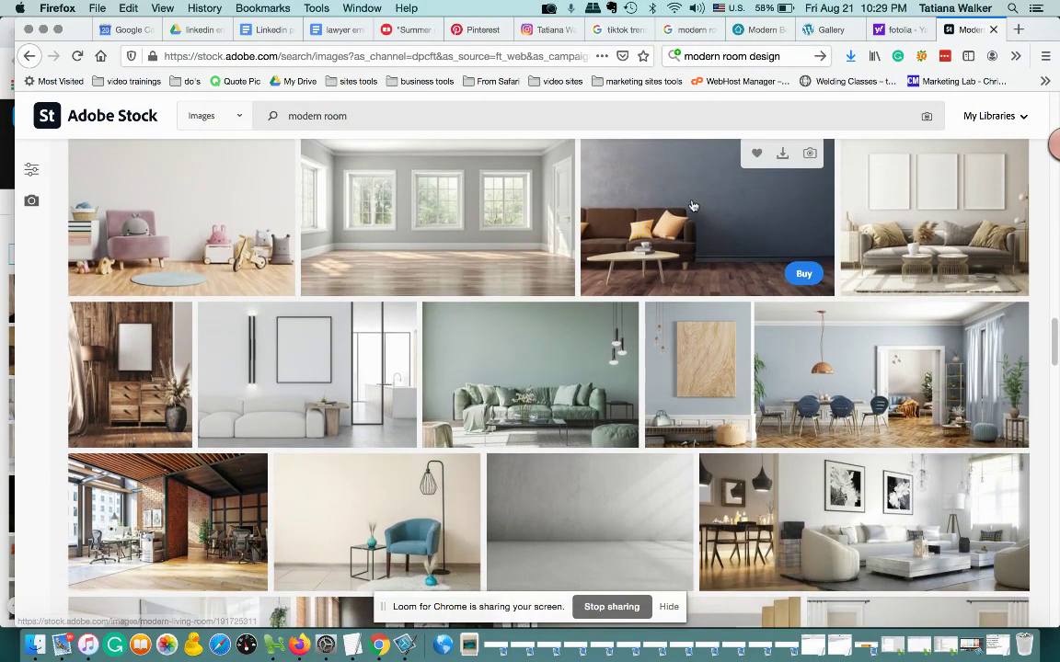
scroll(693, 224, "up", 2)
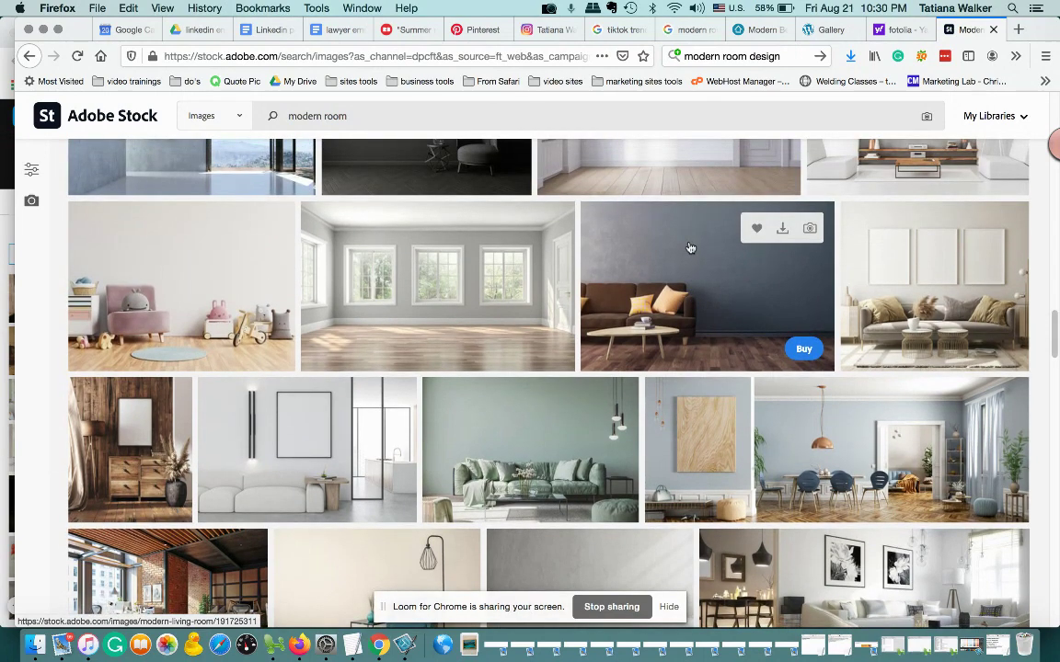
scroll(665, 272, "down", 5)
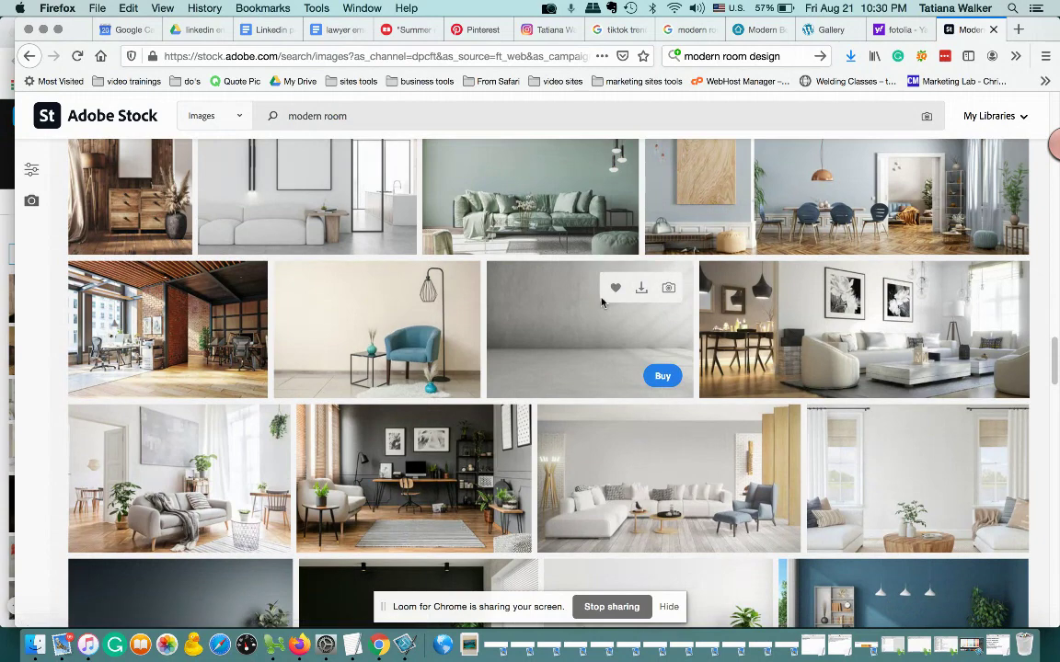
scroll(571, 329, "down", 1)
scroll(570, 329, "down", 4)
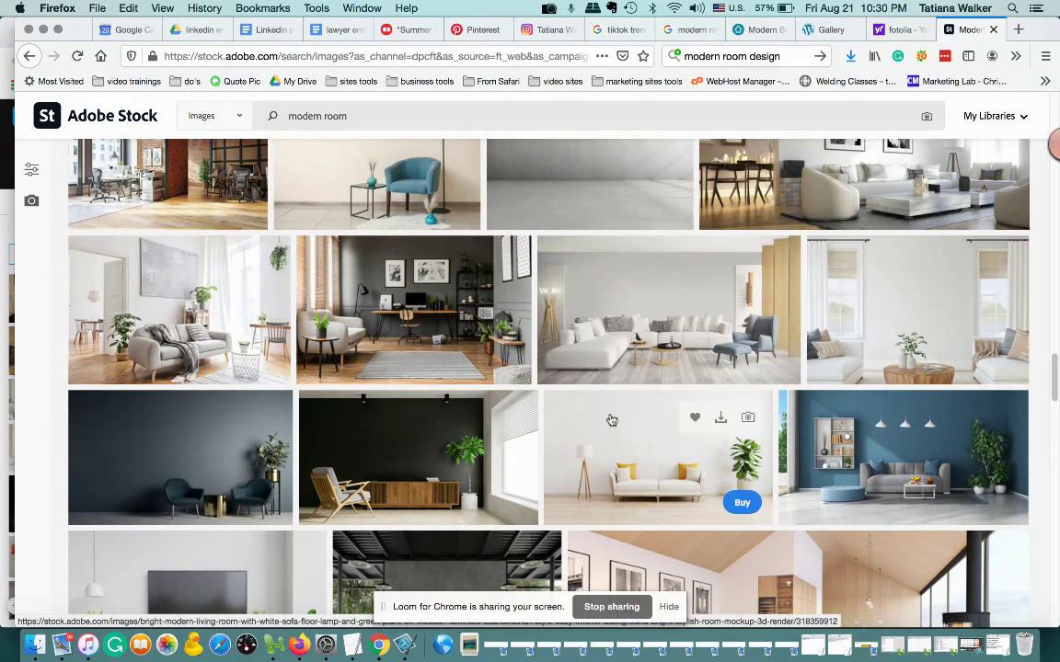
Open the details of the Modern bright interior 3D rendering image and review its license options, series images and similar keywords.
left_click(633, 283)
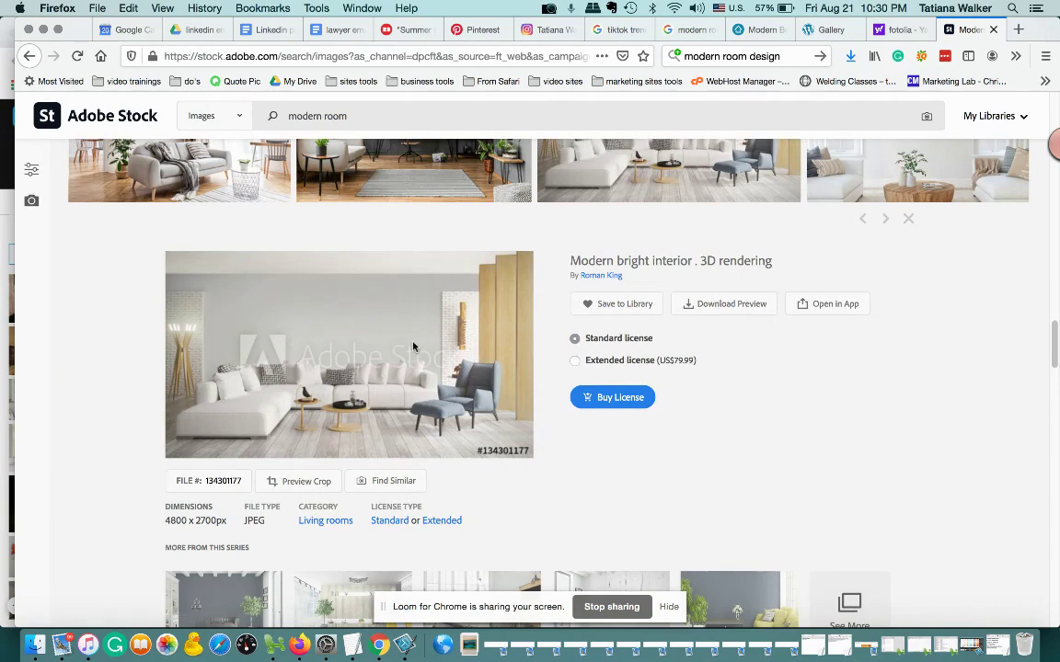
scroll(413, 347, "down", 2)
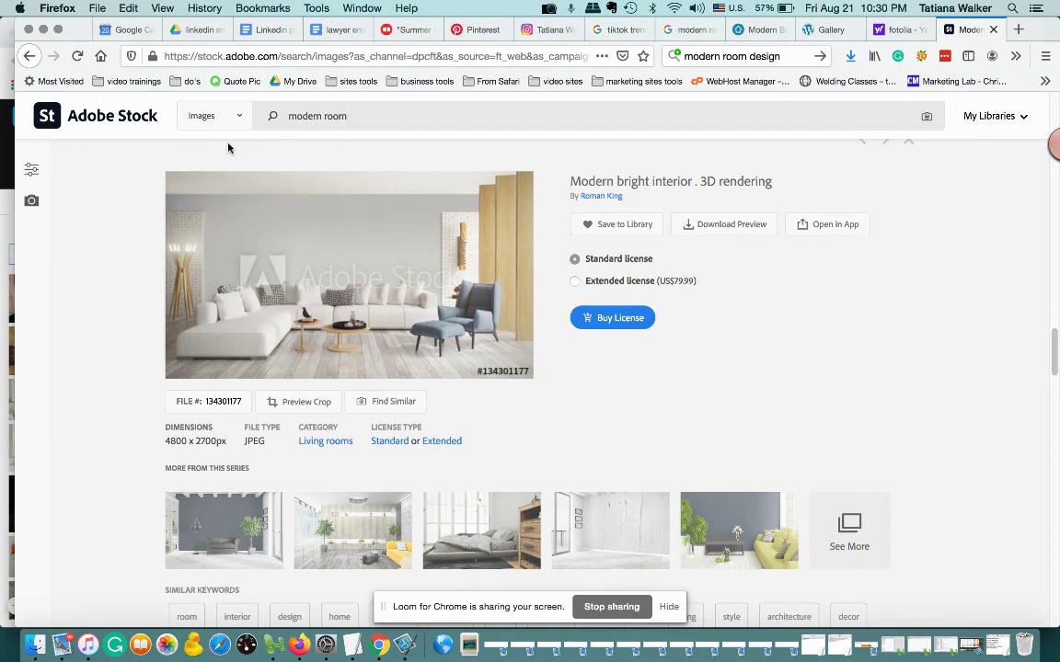
left_click(32, 58)
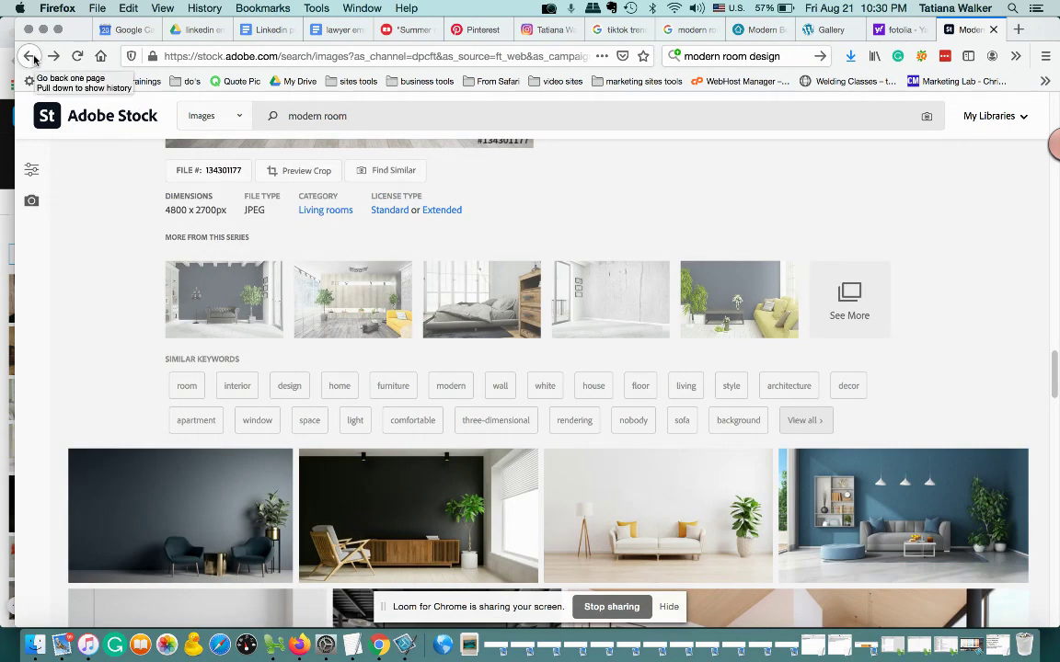
scroll(301, 248, "down", 4)
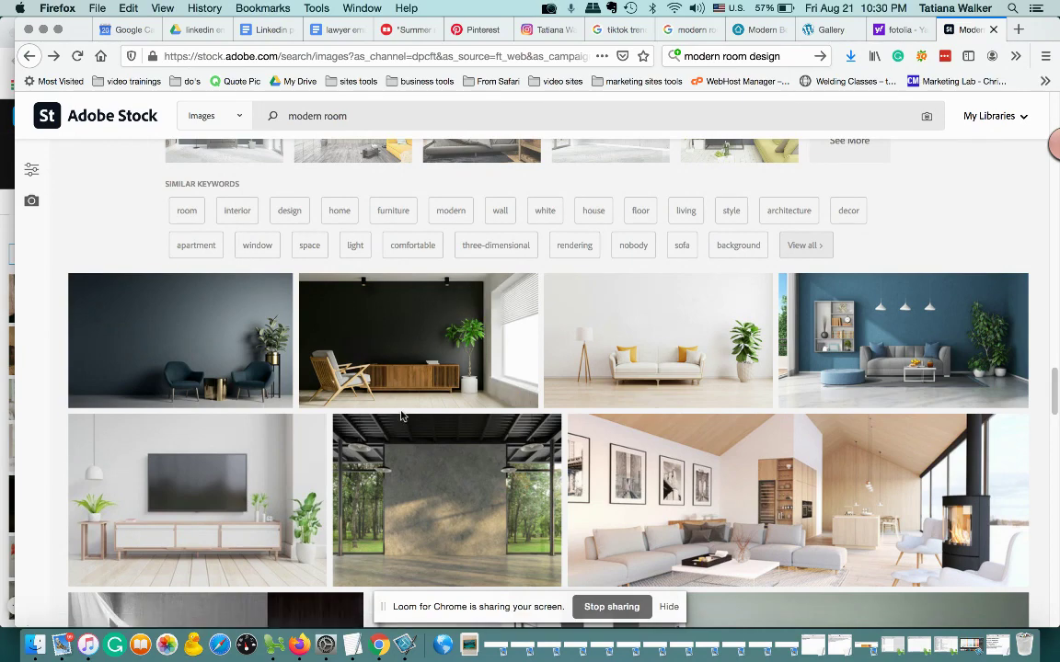
scroll(401, 416, "up", 5)
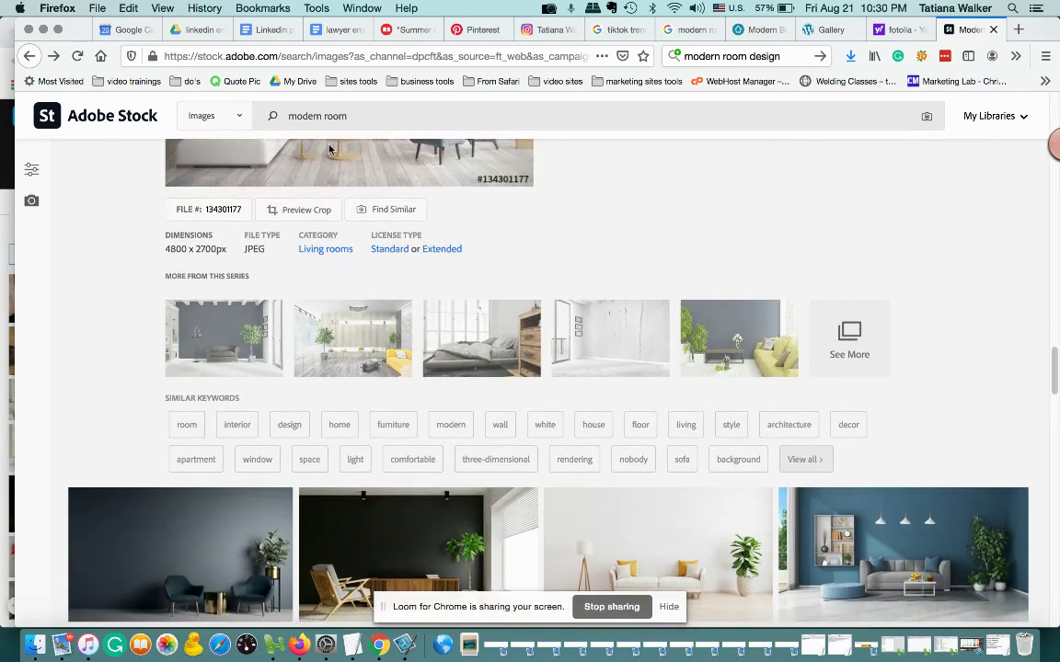
Replace "modern" with "kitchen" in the search phrase and search the stock images for "kitchen room".
double_click(319, 115)
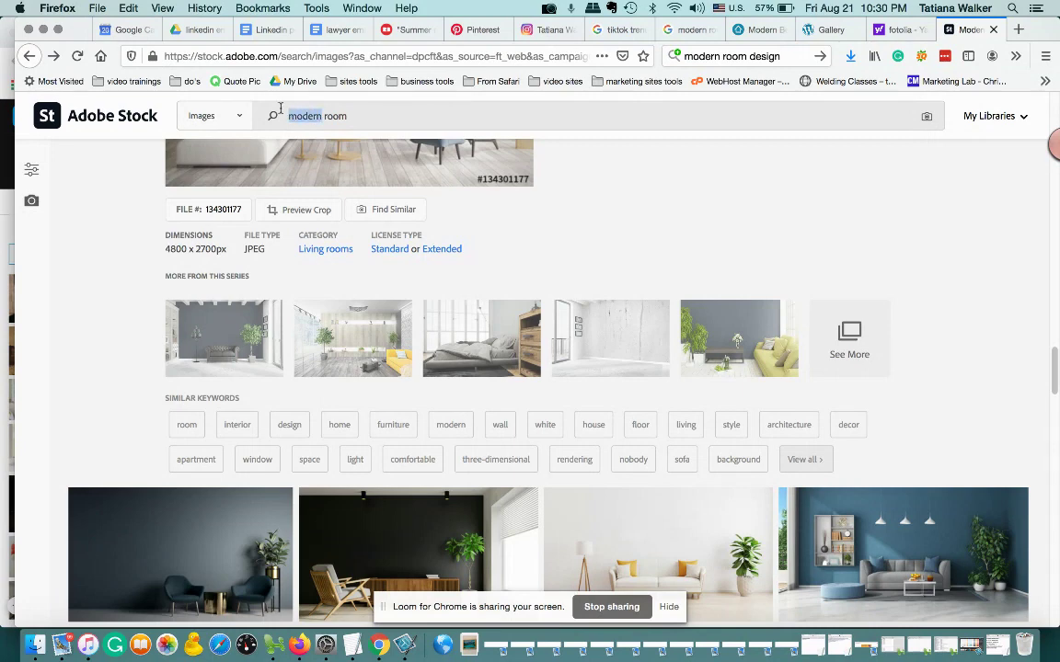
type("kitche")
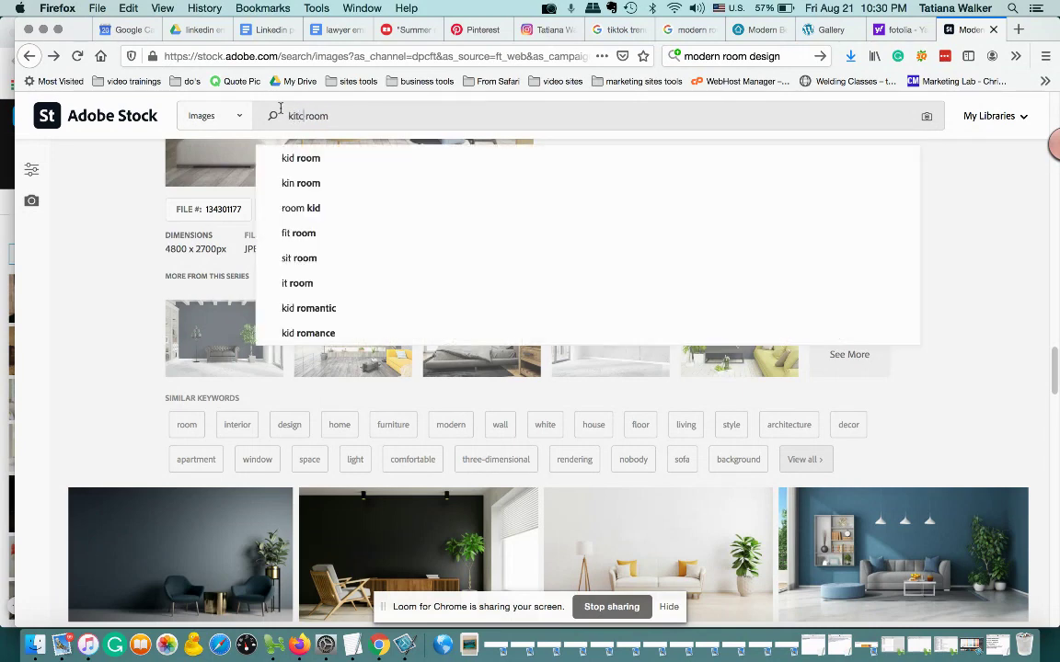
type("n")
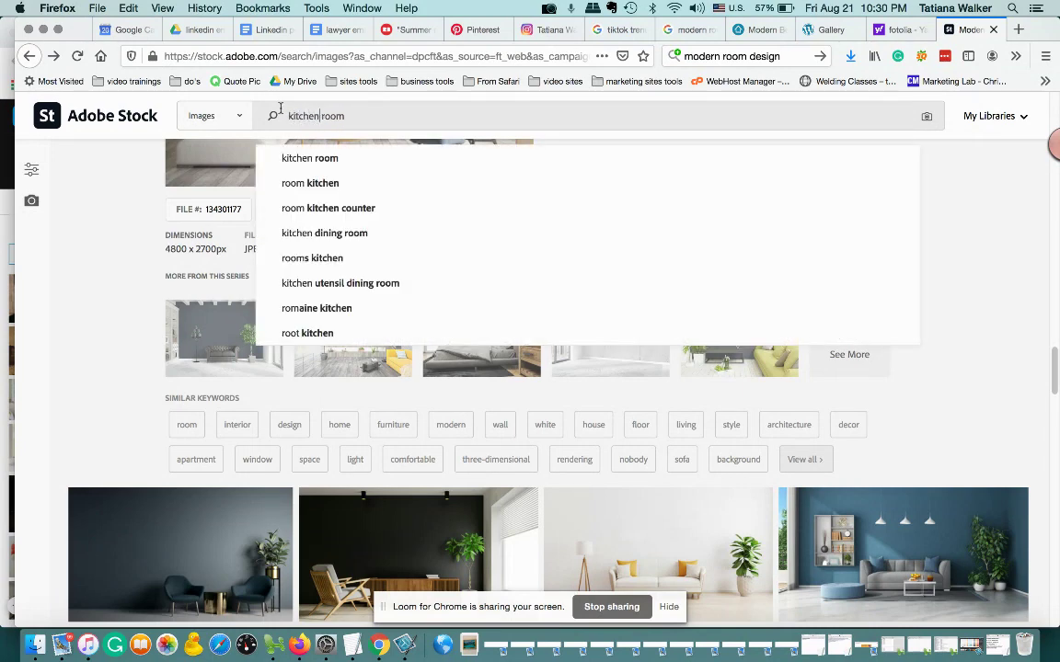
key("Return")
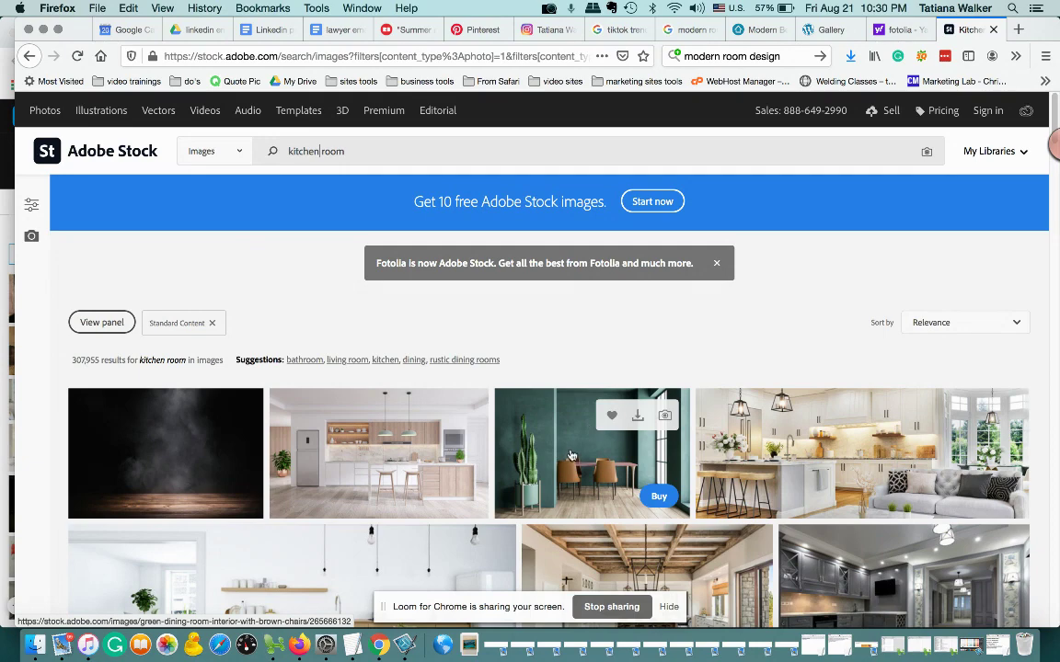
Browse the kitchen room results, comparing the different kitchen interiors, and return to the first rows.
scroll(570, 456, "down", 5)
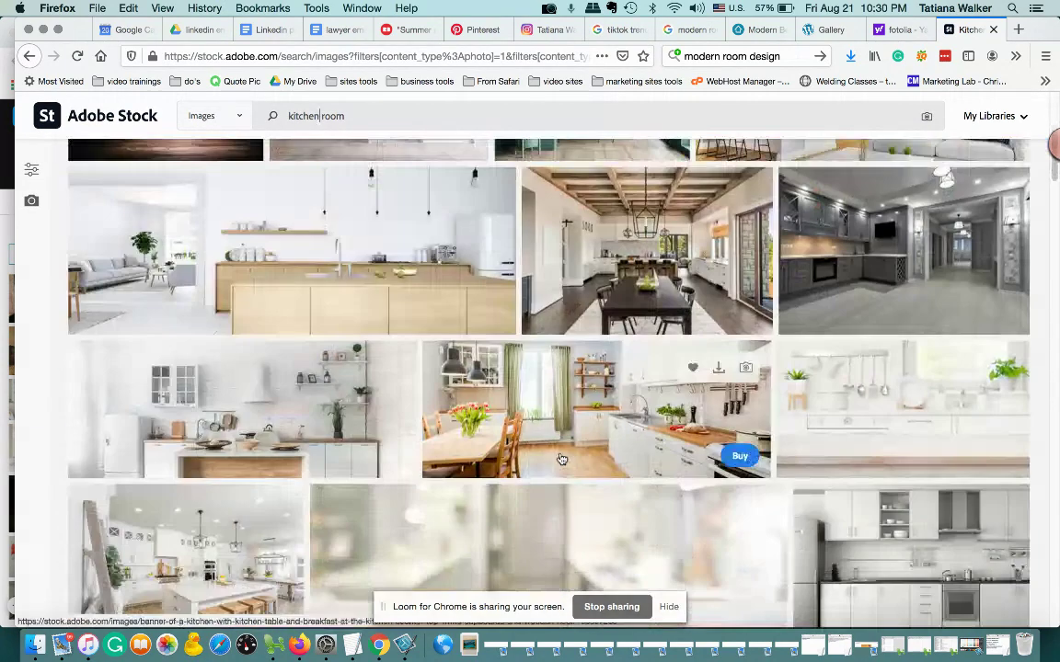
scroll(561, 458, "down", 1)
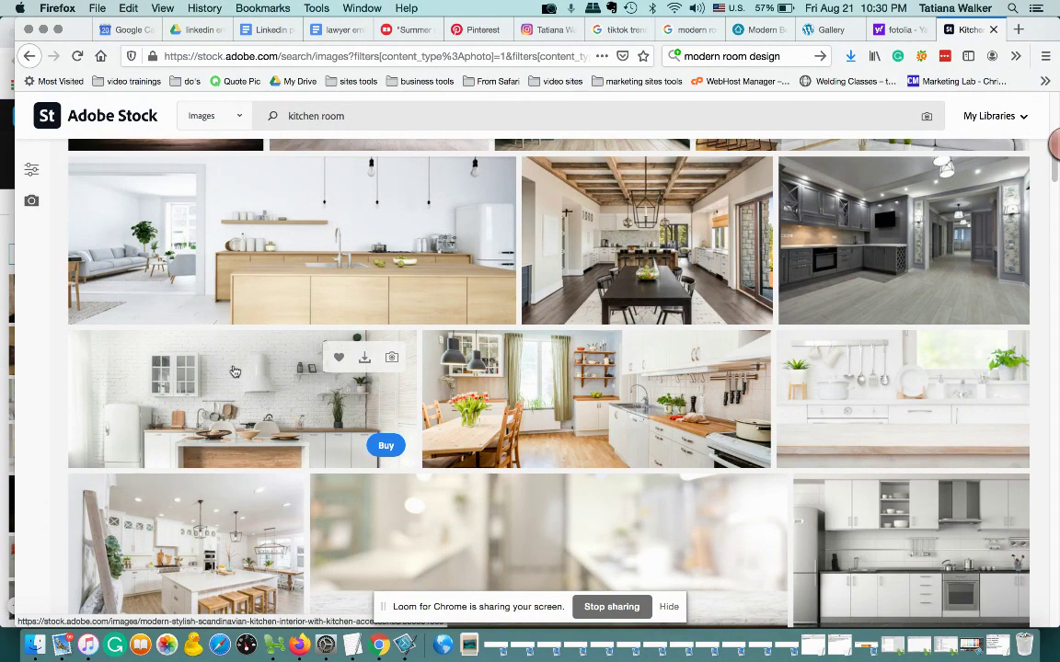
scroll(242, 376, "down", 2)
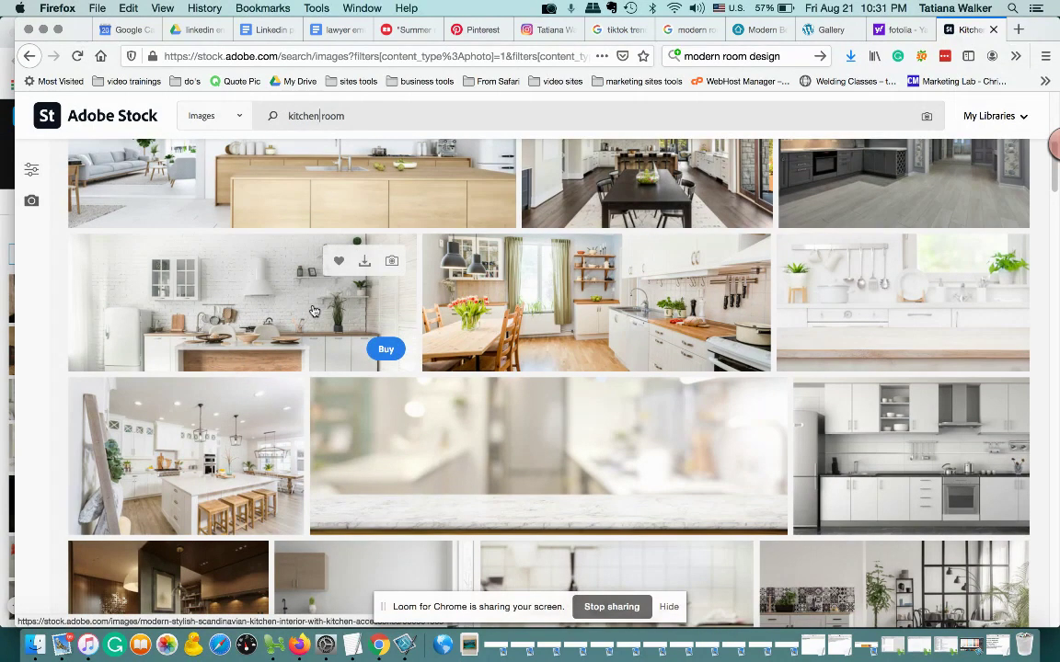
scroll(313, 311, "down", 8)
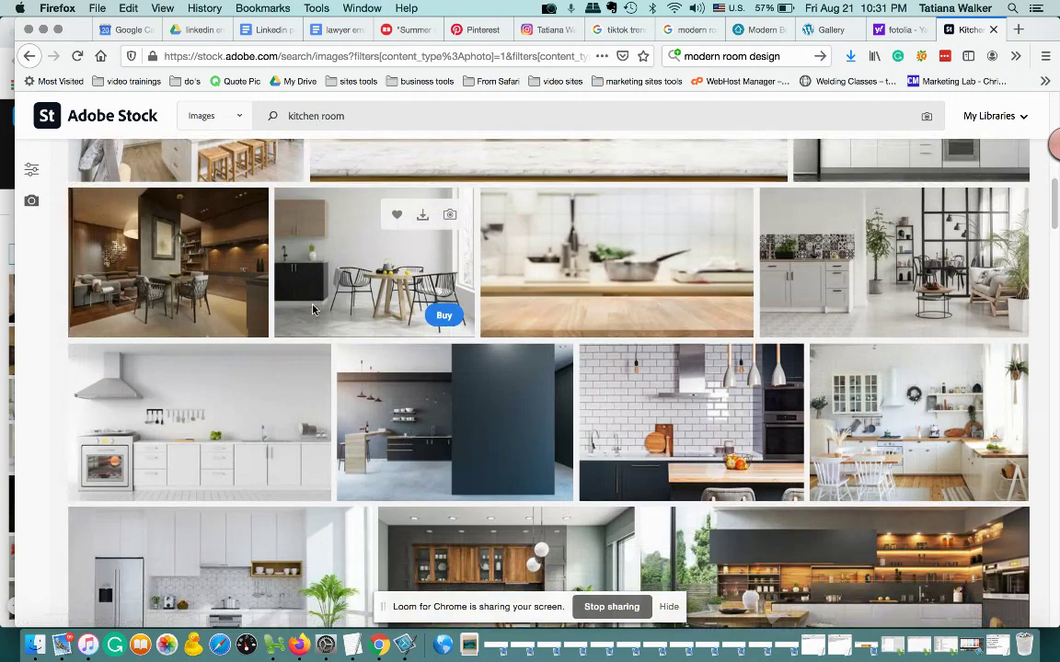
scroll(313, 310, "down", 3)
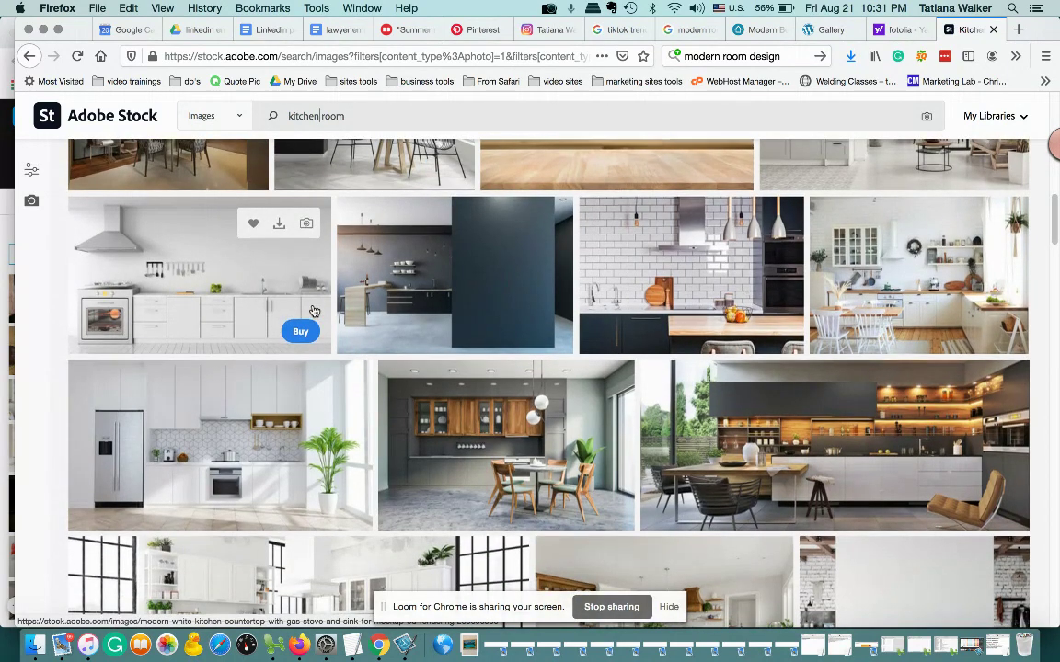
scroll(313, 311, "up", 8)
scroll(313, 311, "up", 10)
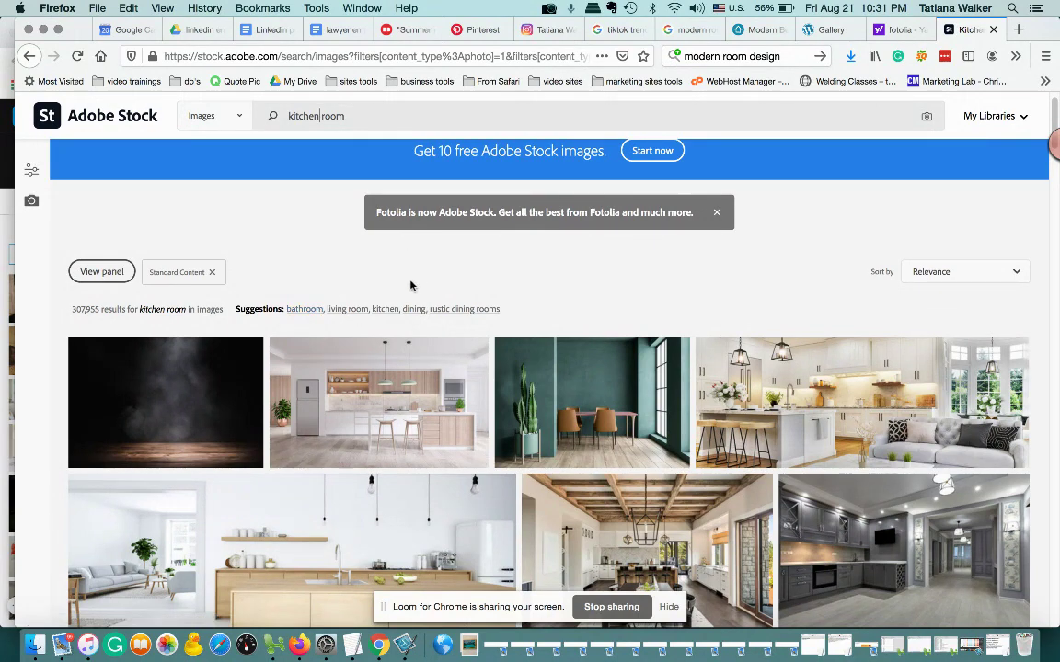
mouse_move(488, 505)
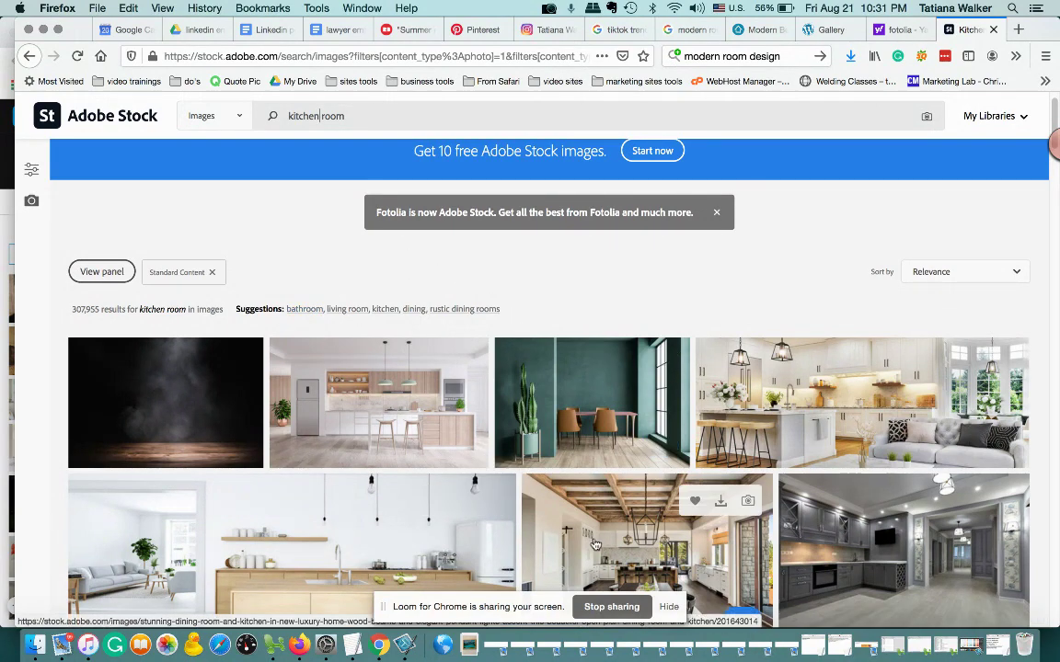